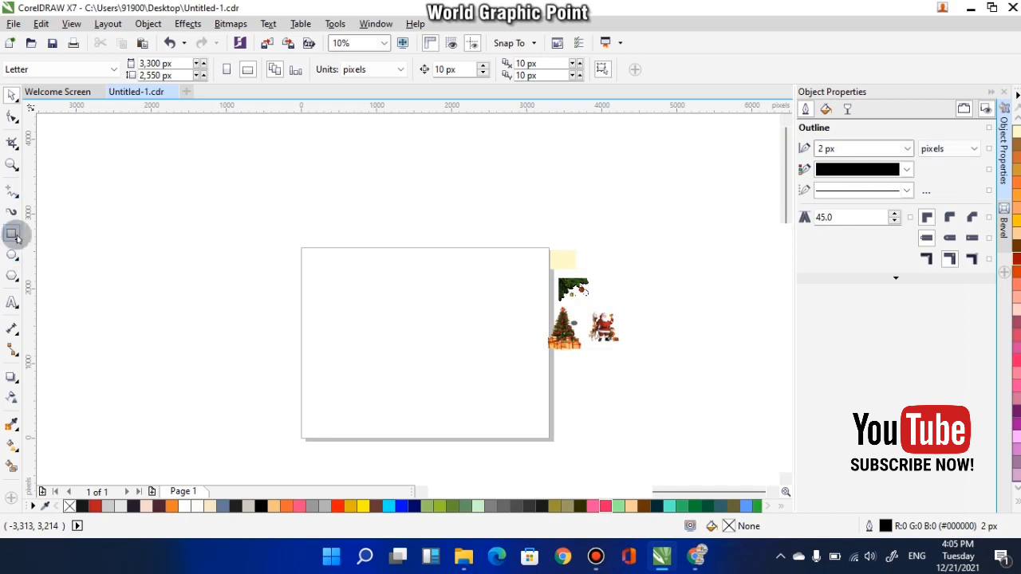
- Draw a rectangle in the middle of the page and set its size to 1280 × 720 px
left_click(12, 233)
left_click_drag(392, 293, 455, 335)
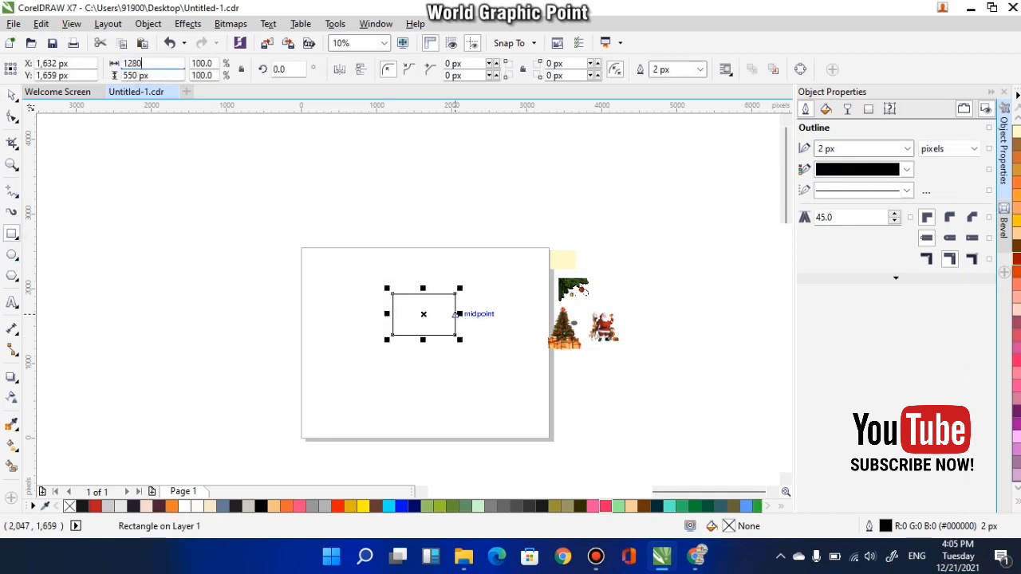
type("72")
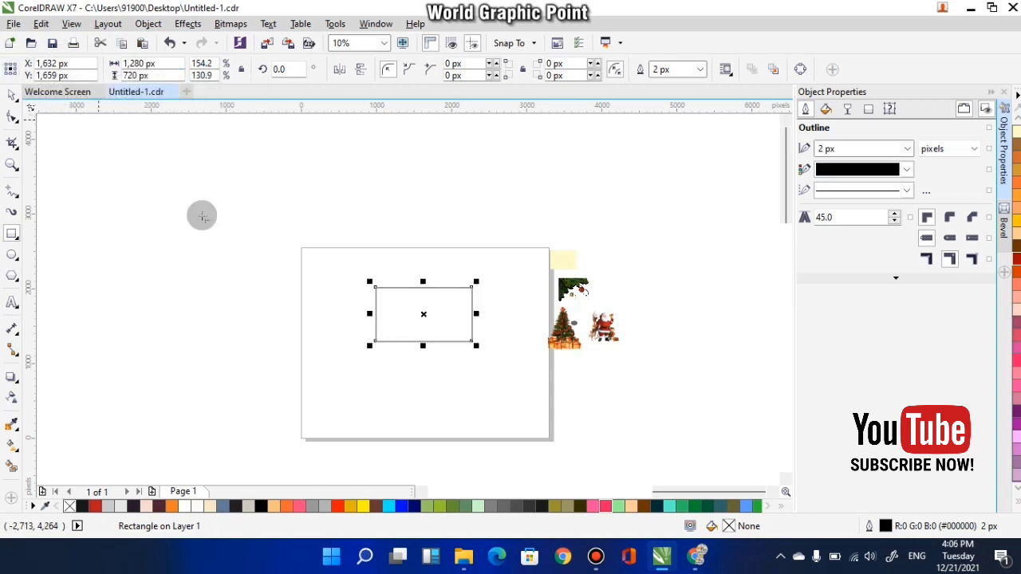
- Sample the pale yellow from the swatch beside the page and apply it as the rectangle's fill
scroll(380, 319, "up", 2)
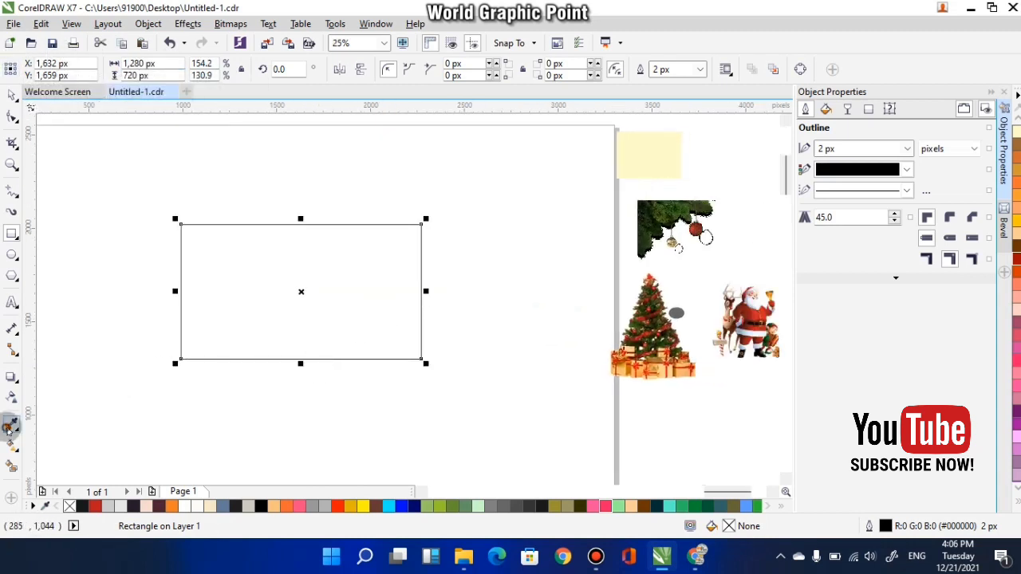
left_click(10, 427)
left_click(642, 156)
left_click(371, 287)
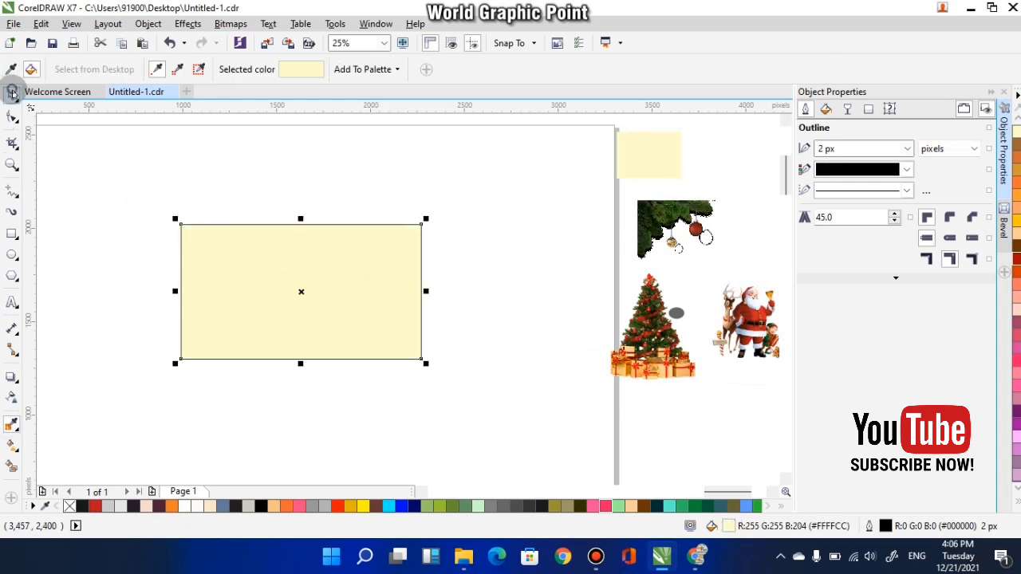
- Delete the pale yellow swatch rectangle beside the page
left_click(12, 93)
left_click(547, 239)
left_click_drag(688, 226, 652, 236)
left_click(677, 142)
key("Delete")
left_click(657, 227)
left_click_drag(556, 155, 717, 258)
left_click_drag(662, 224, 216, 261)
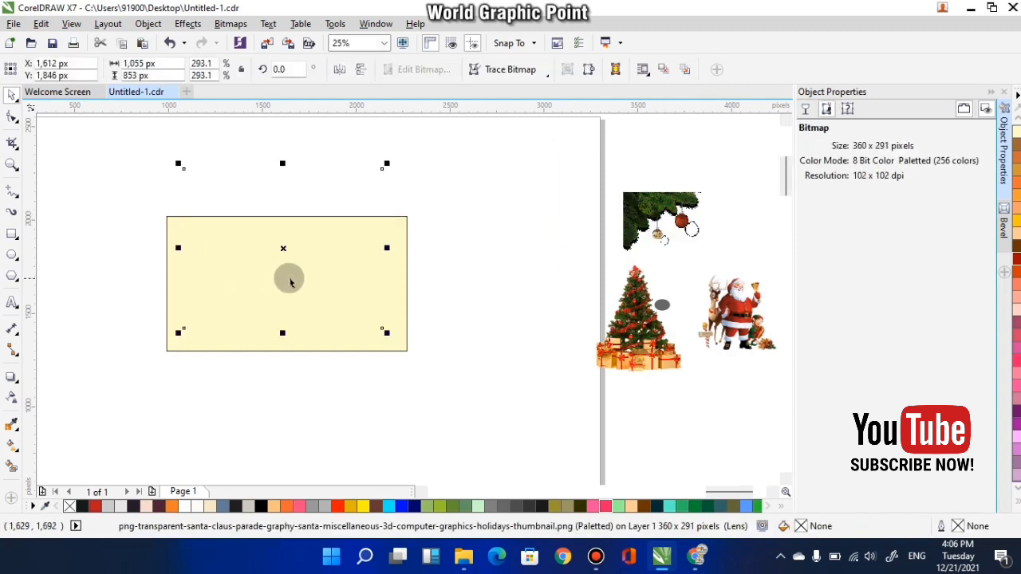
key("ctrl+z")
- Place a copy of the fir-branch decoration on the yellow rectangle and align it to the rectangle's top and left edges
left_click_drag(551, 135, 731, 261)
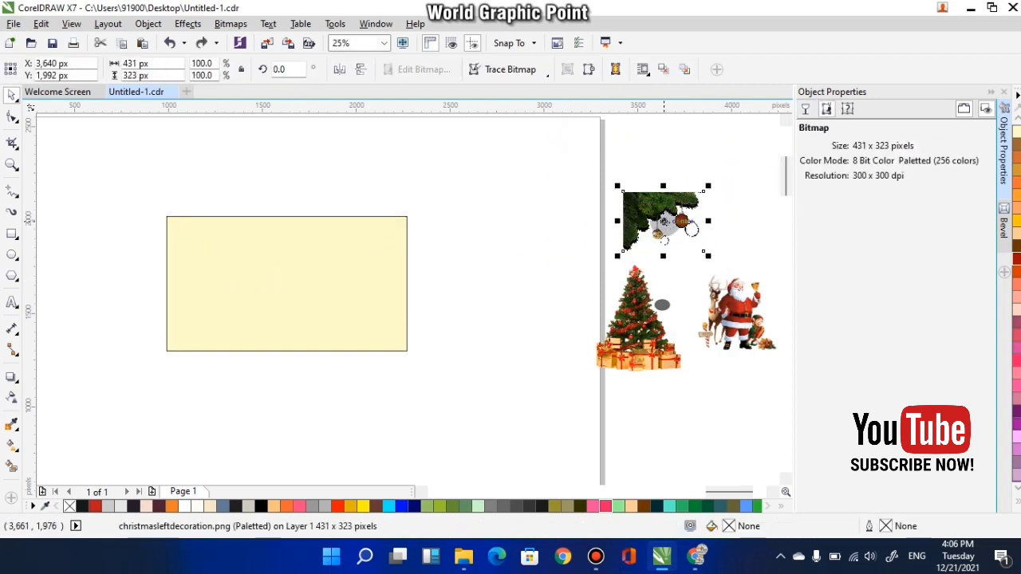
left_click_drag(663, 222, 205, 245)
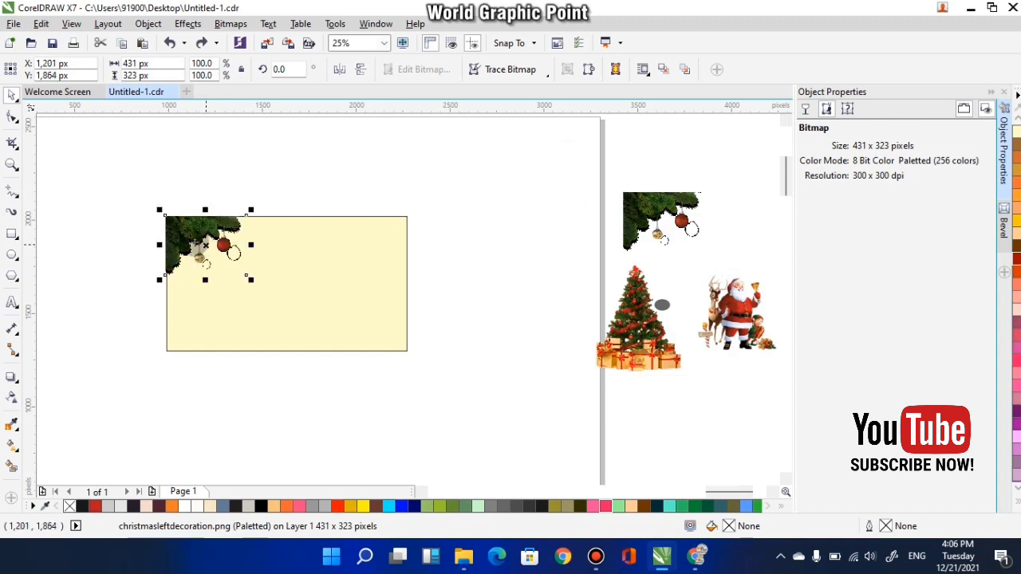
scroll(206, 245, "up", 2)
left_click(371, 277, "shift")
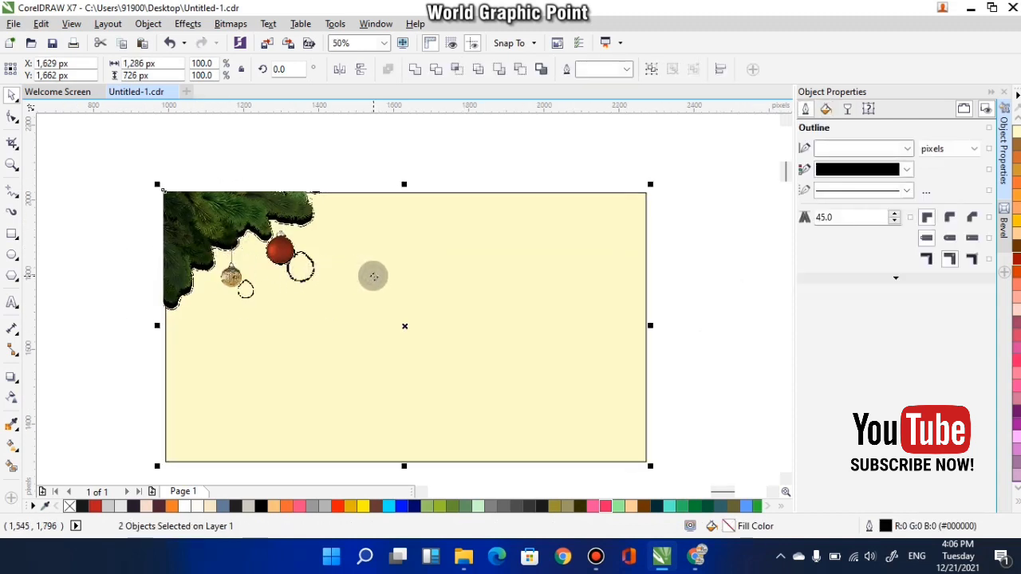
key("t")
key("l")
left_click(308, 167)
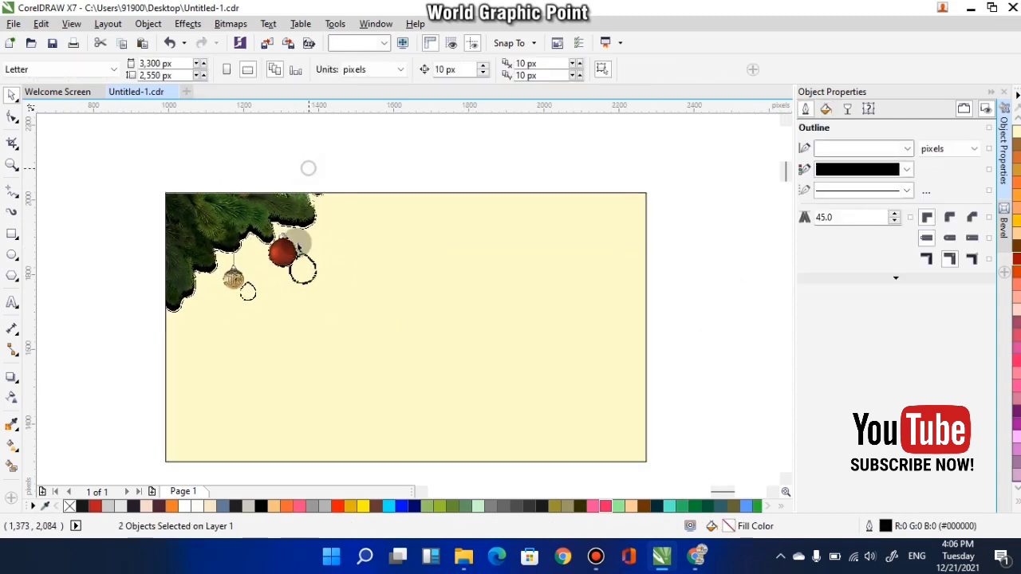
- Copy the fir-branch decoration to the rectangle's upper-right corner and mirror the copy horizontally
left_click(244, 252)
left_click_drag(243, 252, 565, 267)
right_click(565, 267)
left_click(338, 70)
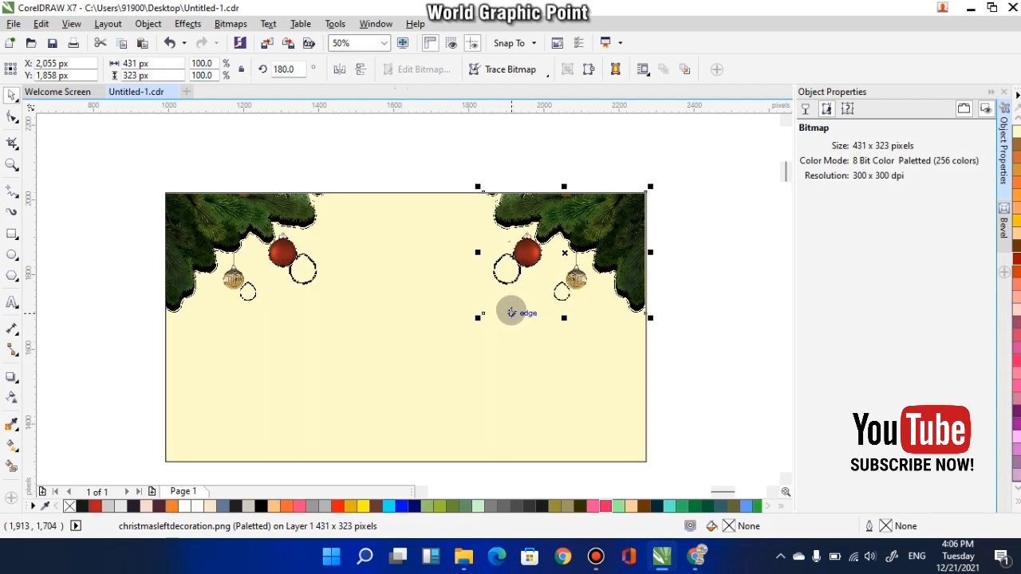
left_click(707, 279)
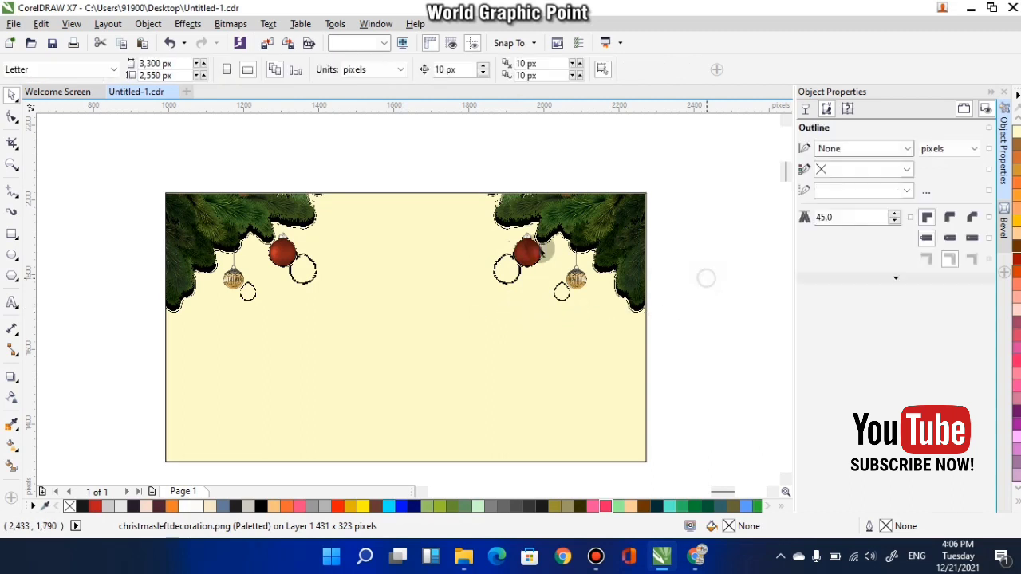
left_click(556, 223)
left_click(509, 377)
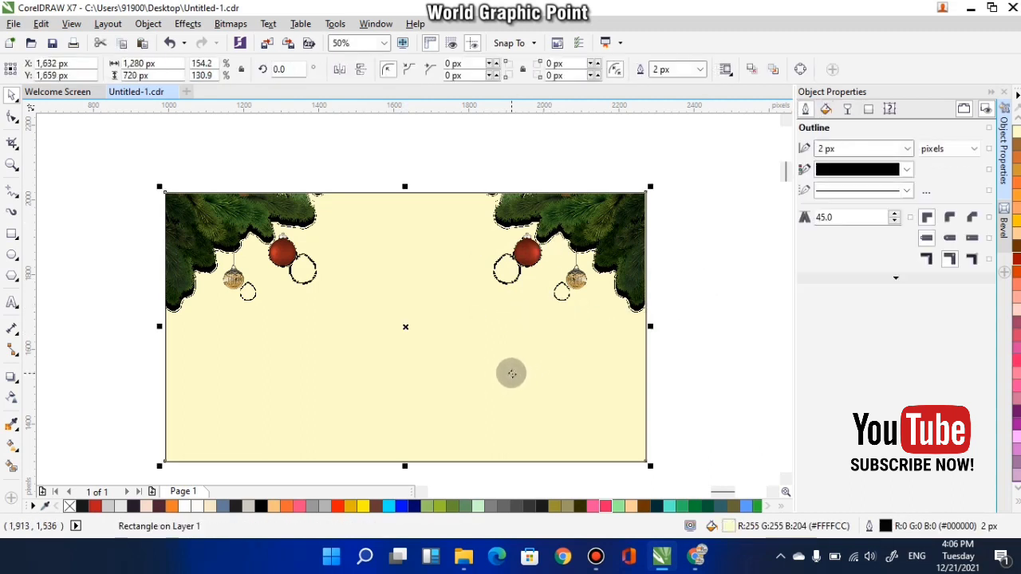
left_click(664, 339)
left_click(620, 315)
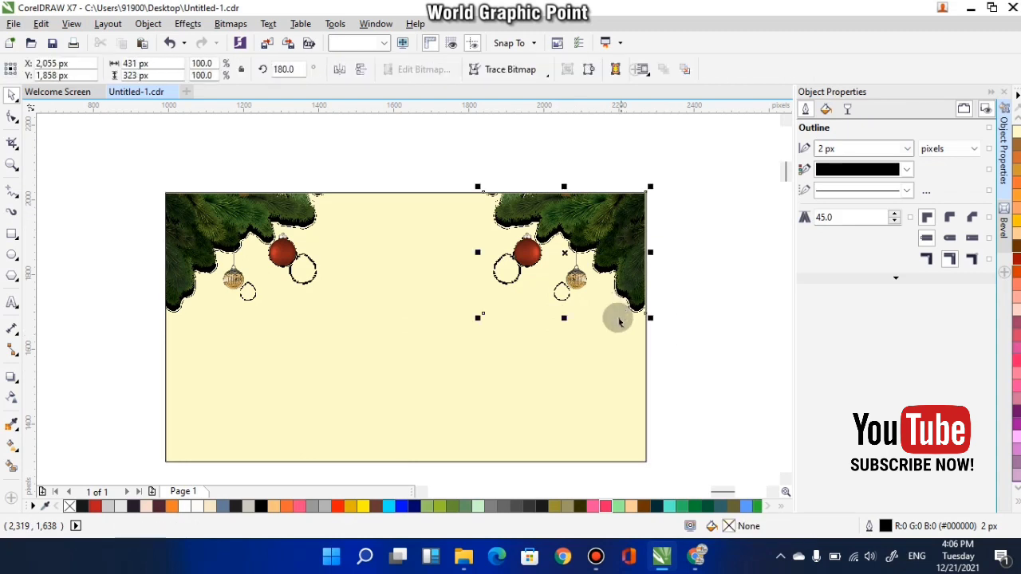
left_click(559, 404, "shift")
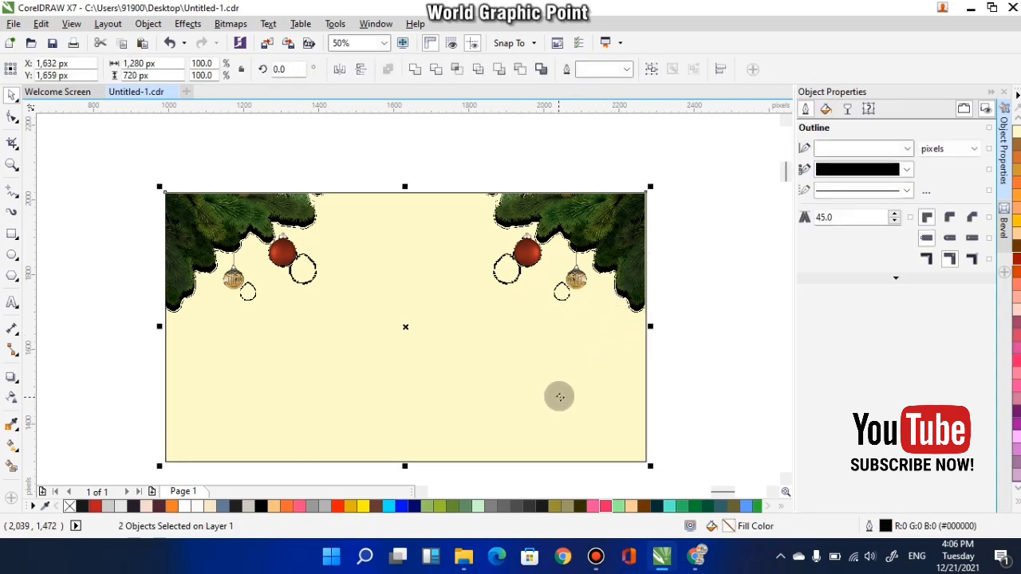
left_click(682, 292)
- Move the Christmas tree group next to the yellow rectangle's right edge and ungroup it
scroll(496, 251, "down", 1)
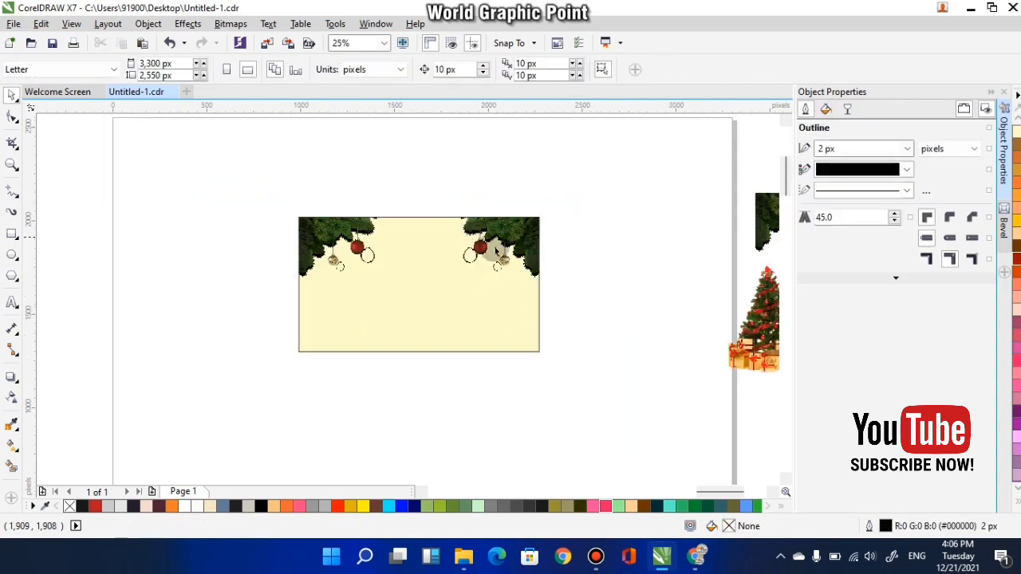
scroll(503, 273, "right", 2)
left_click_drag(669, 305, 475, 288)
left_click(474, 290)
right_click(474, 289)
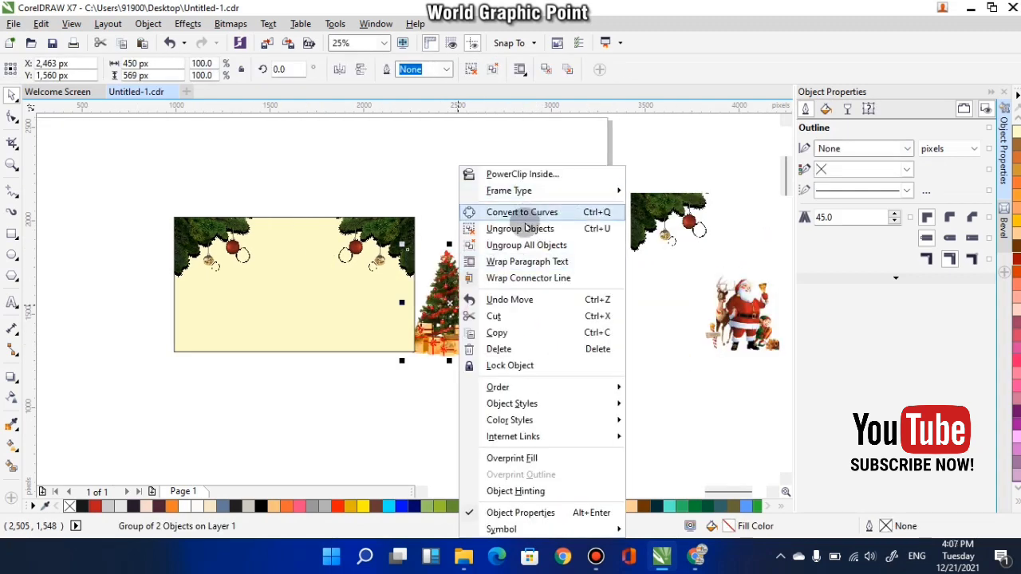
left_click(519, 230)
- Fill the grey ellipse beside the Christmas tree with the pale yellow sampled from the rectangle
left_click(476, 292)
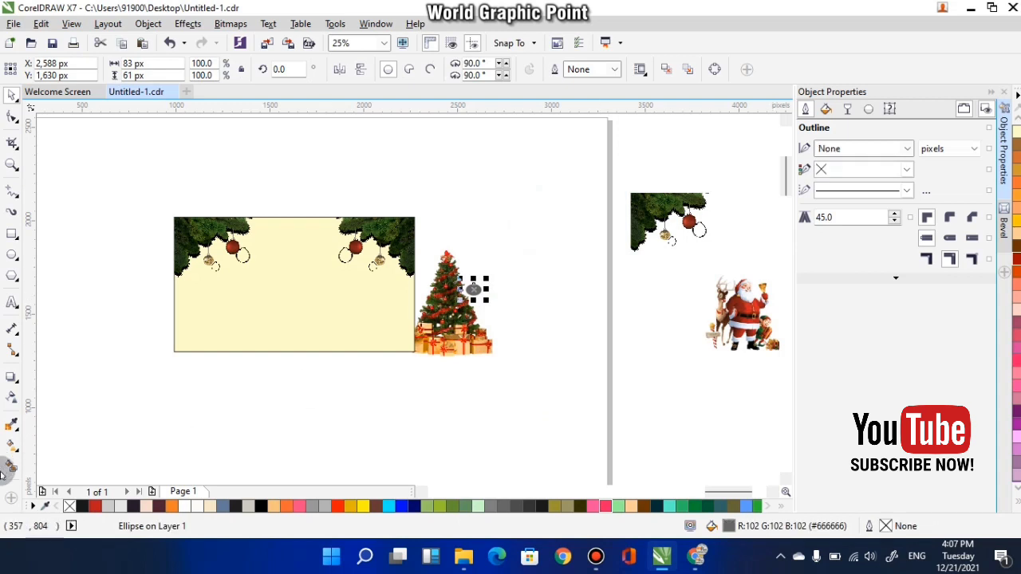
left_click(14, 431)
left_click(353, 308)
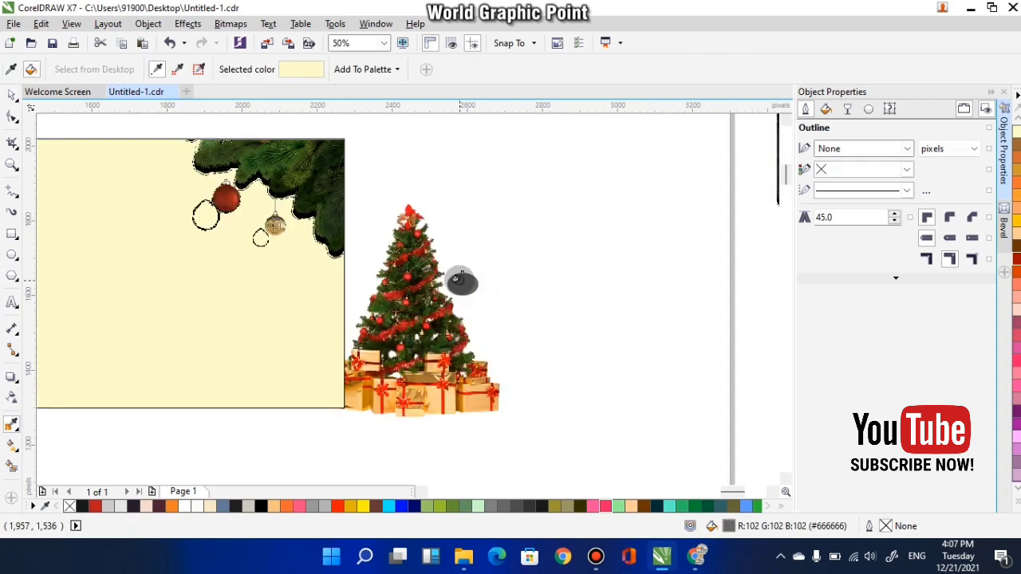
left_click(12, 97)
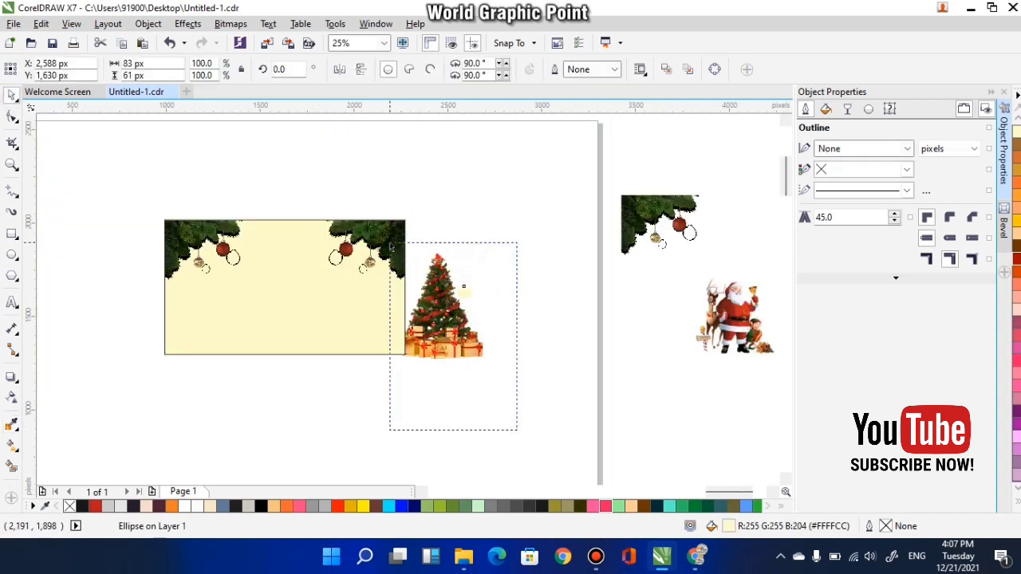
- Group the Christmas tree and the small pale yellow ellipse together
left_click(450, 317, "shift")
right_click(442, 306)
left_click(495, 283)
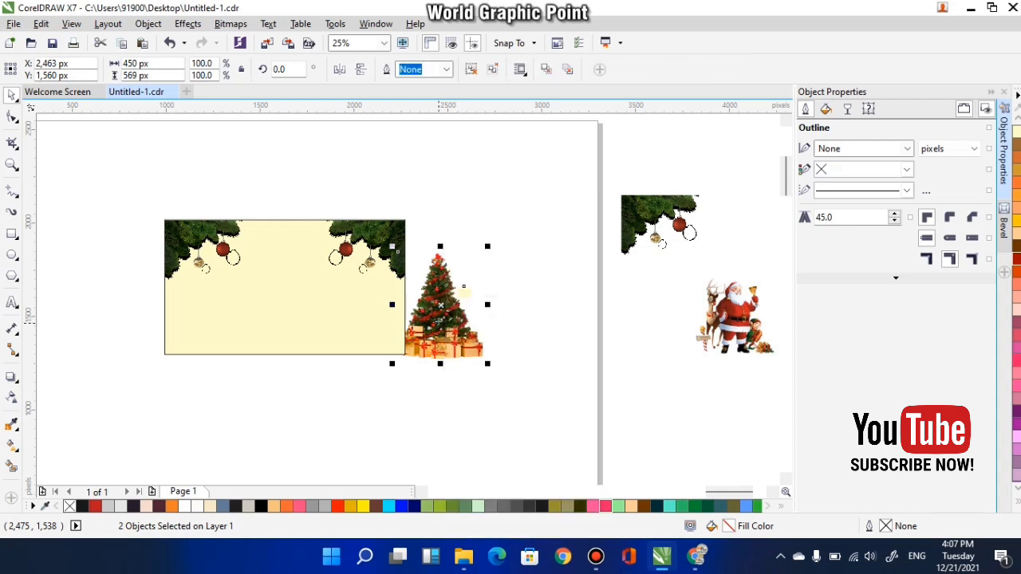
- Move the tree group onto the yellow rectangle and bring it to the front
left_click_drag(441, 305, 340, 330)
right_click(324, 317)
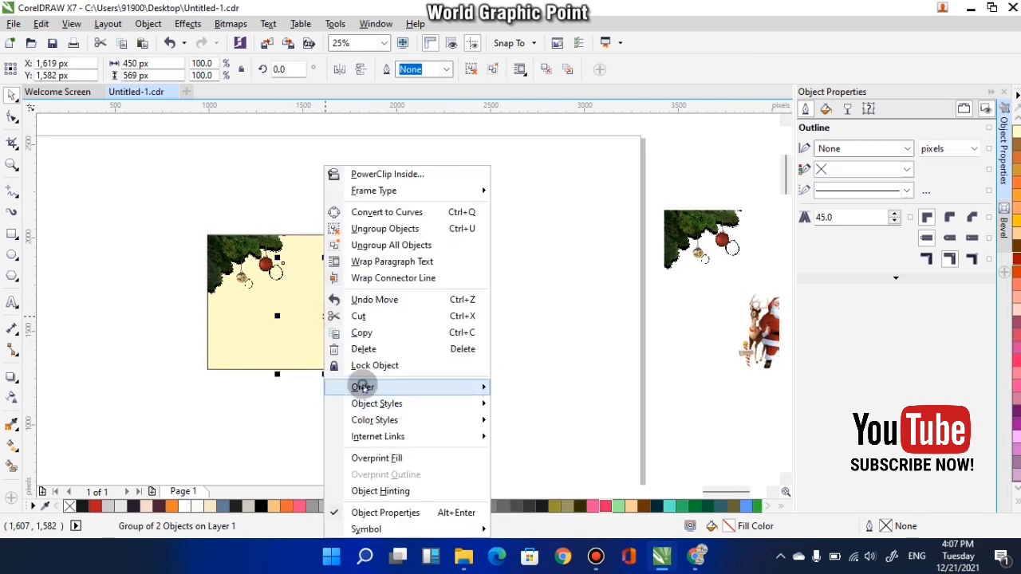
mouse_move(359, 388)
left_click(547, 380)
left_click_drag(379, 323, 434, 338)
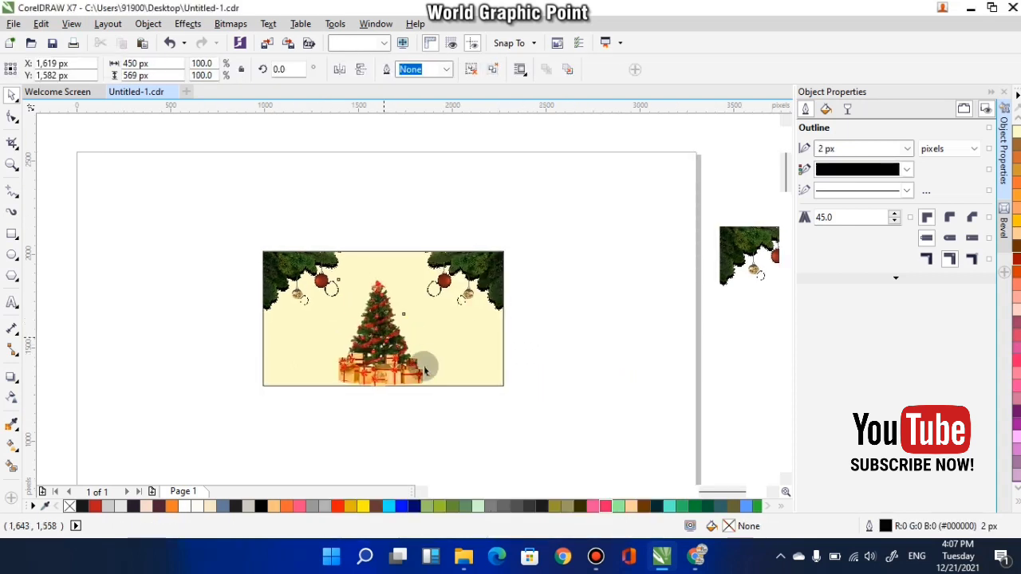
- Center the tree group horizontally on the yellow rectangle
scroll(424, 365, "up", 1)
left_click_drag(480, 371, 499, 371)
left_click(514, 376, "shift")
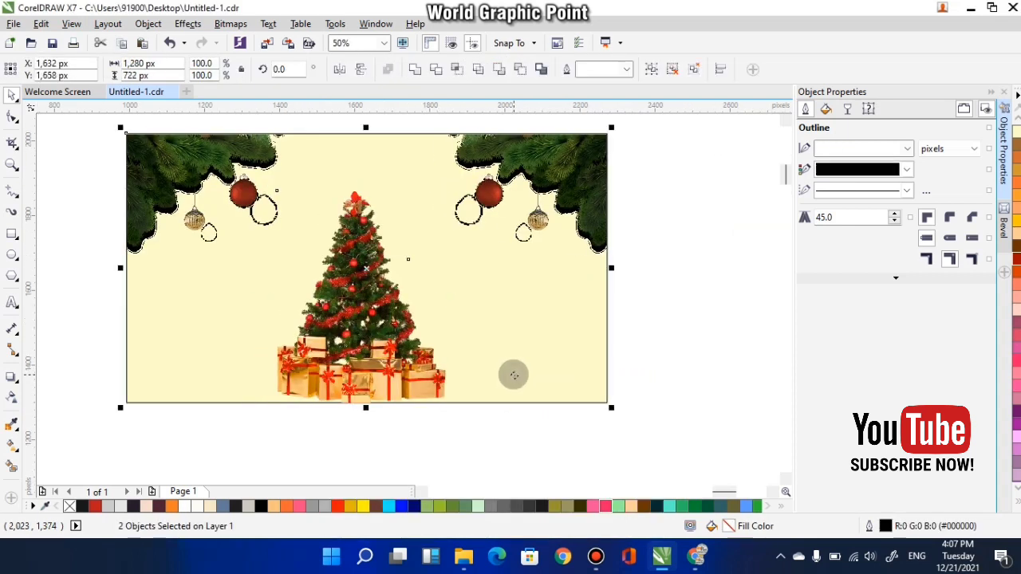
key("c")
left_click(532, 445)
- Lower the tree group slightly past the rectangle's bottom edge and PowerClip it inside the rectangle
left_click(398, 369)
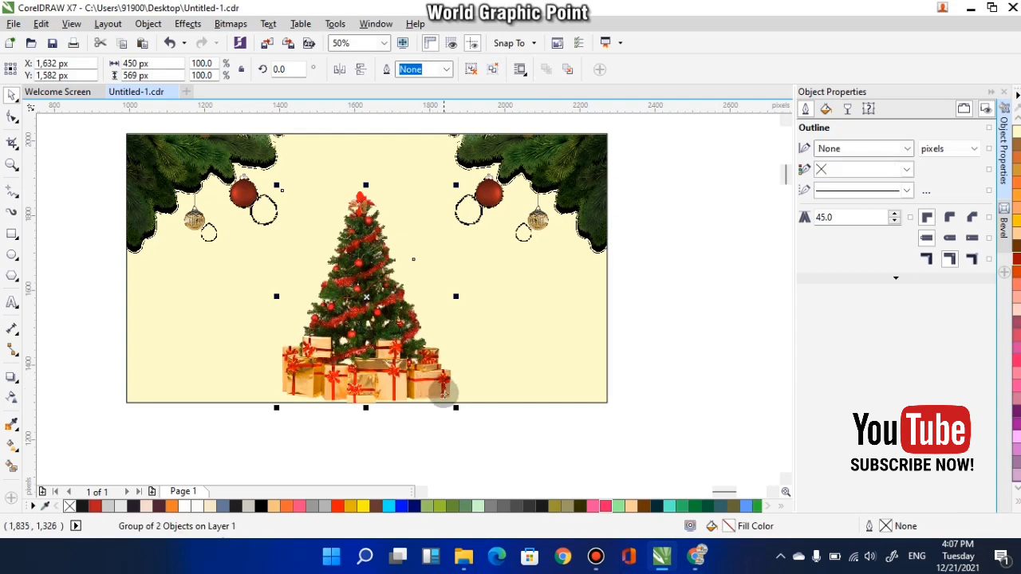
scroll(440, 384, "down", 1)
left_click_drag(440, 383, 438, 380)
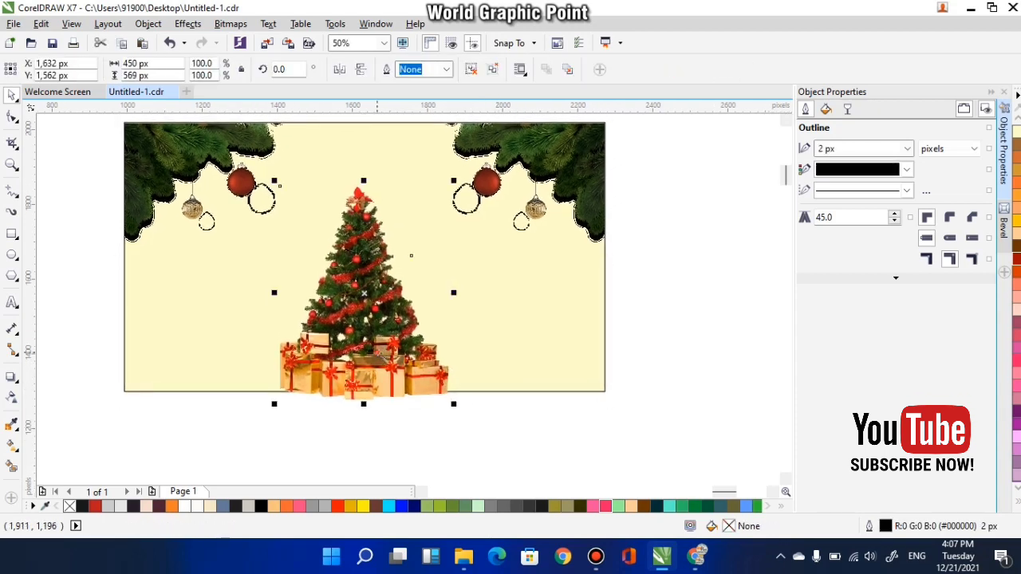
right_click(380, 169)
left_click(441, 174)
left_click(505, 321)
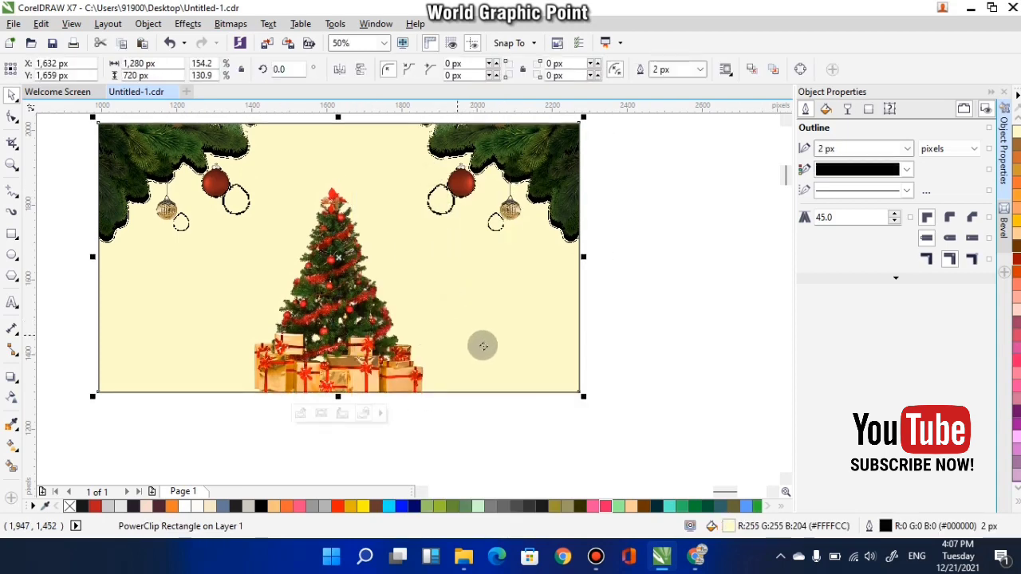
- Move the Santa picture onto the yellow rectangle and position it in the lower-left area beside the tree
scroll(379, 323, "down", 1)
left_click(510, 326)
left_click_drag(606, 345, 523, 324)
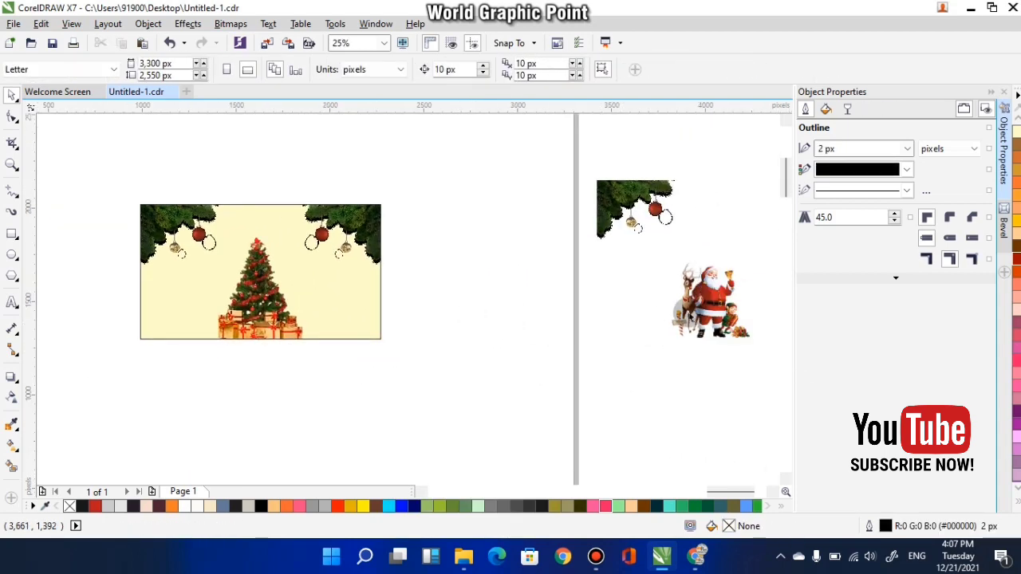
left_click(702, 314)
left_click_drag(682, 303, 206, 292)
scroll(206, 292, "up", 2)
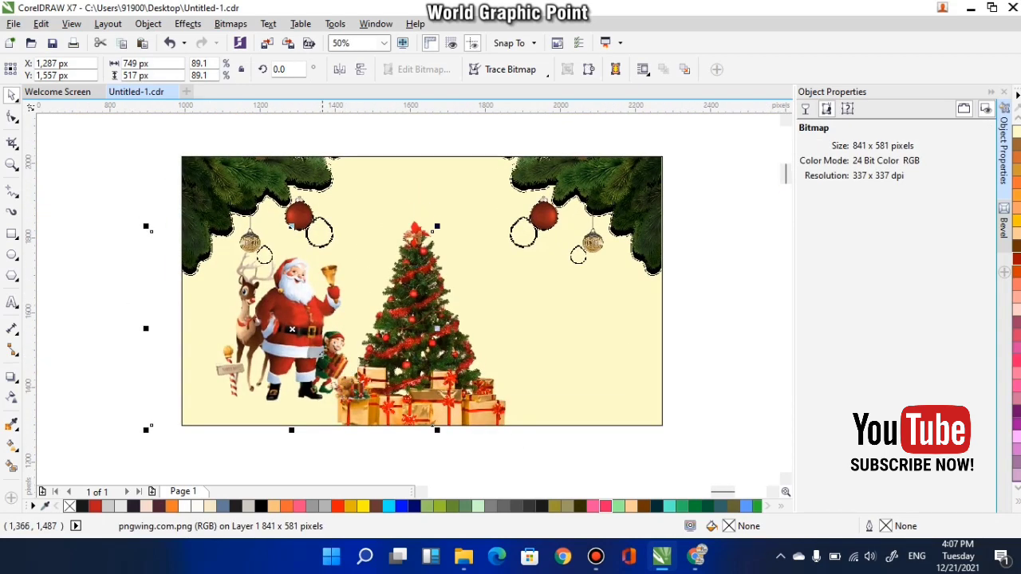
left_click_drag(322, 354, 266, 371)
scroll(292, 384, "up", 1)
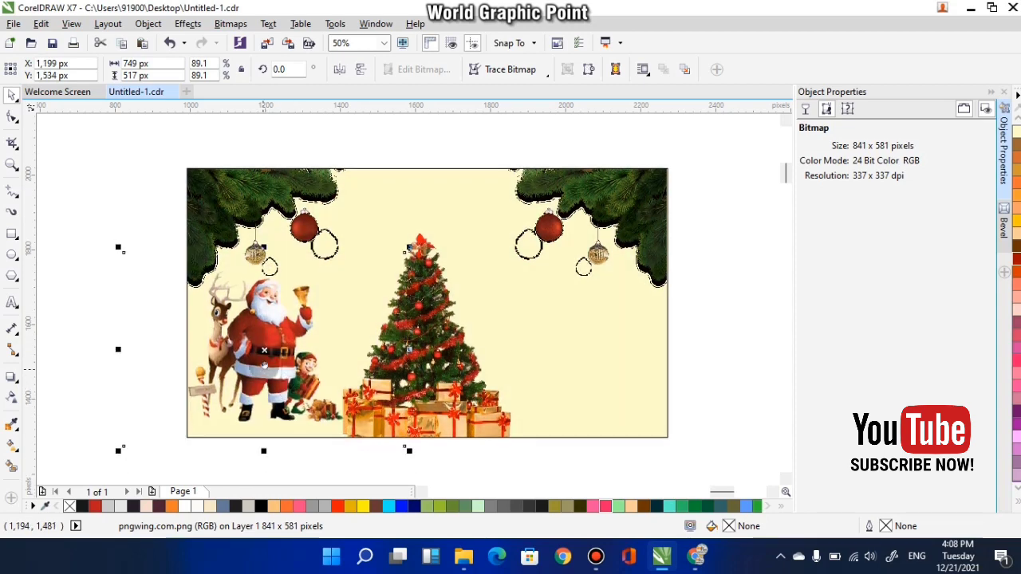
scroll(263, 368, "down", 1)
left_click(67, 295)
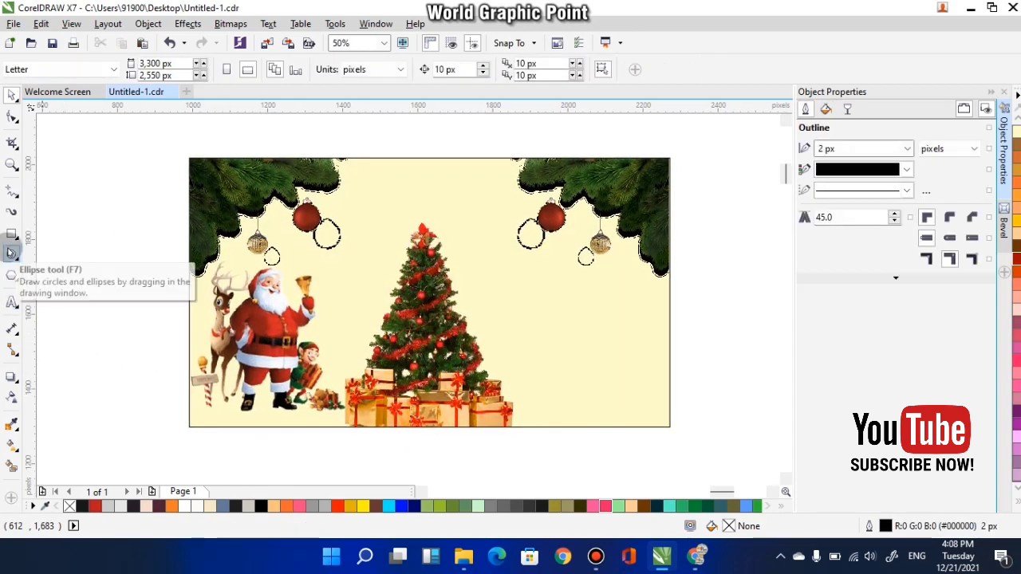
- Draw a flat ellipse about 65 × 8 px beneath Santa's boot nearest the elf, filled with #161A1B and without an outline
scroll(146, 301, "down", 1)
scroll(219, 323, "up", 1)
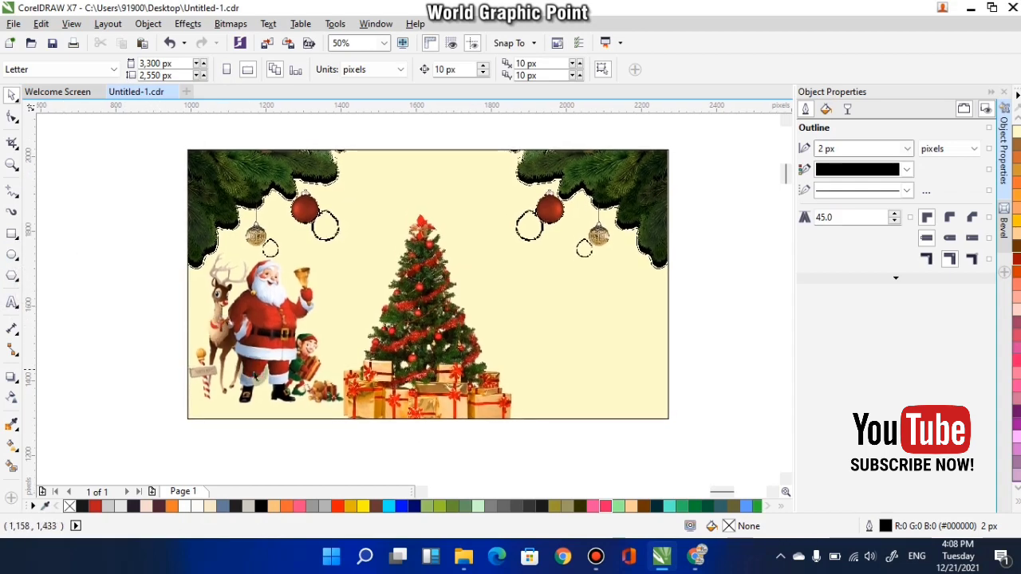
left_click(283, 386)
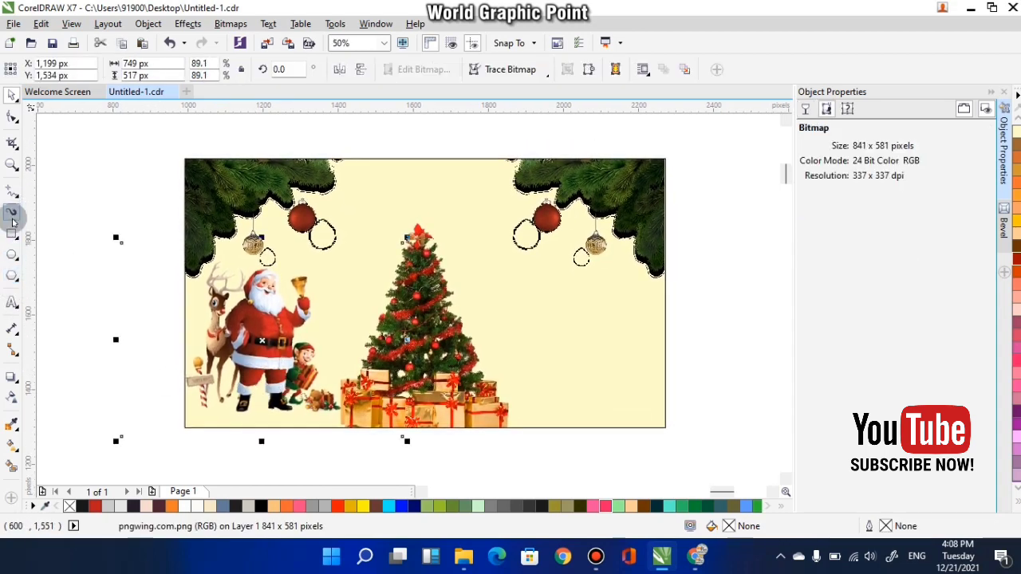
left_click(13, 255)
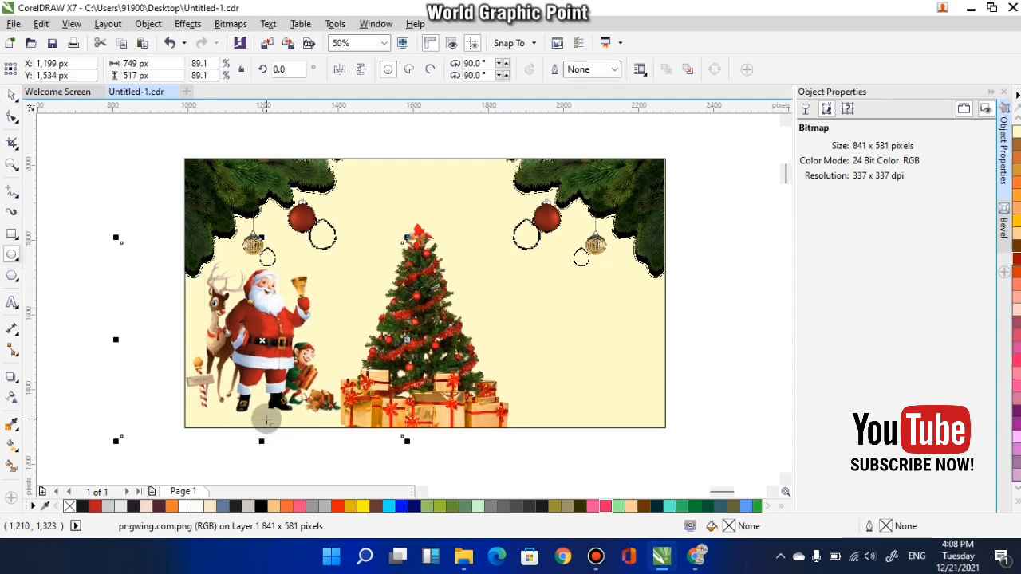
scroll(272, 411, "up", 2)
left_click_drag(272, 396, 369, 408)
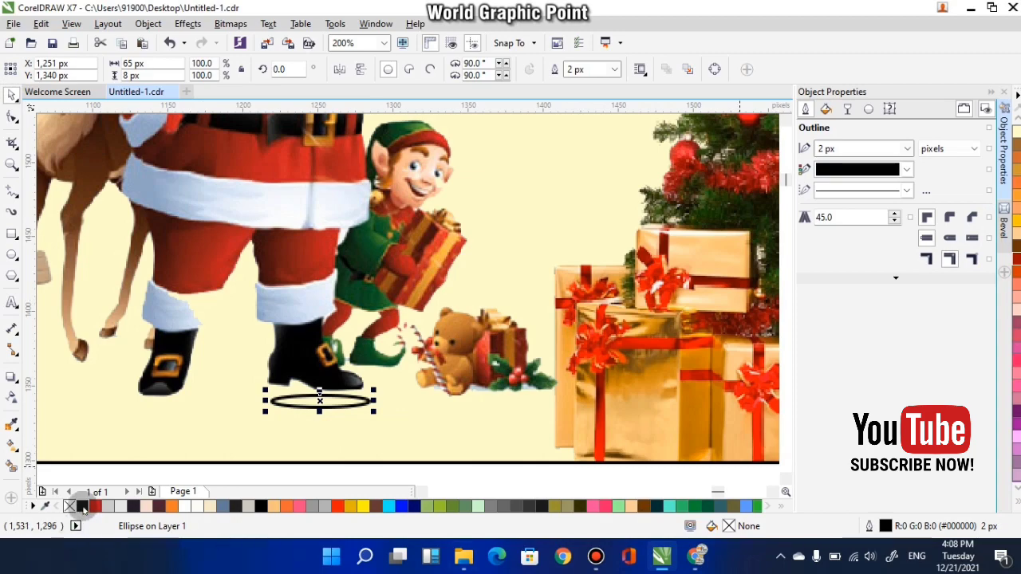
left_click(83, 507)
right_click(69, 507)
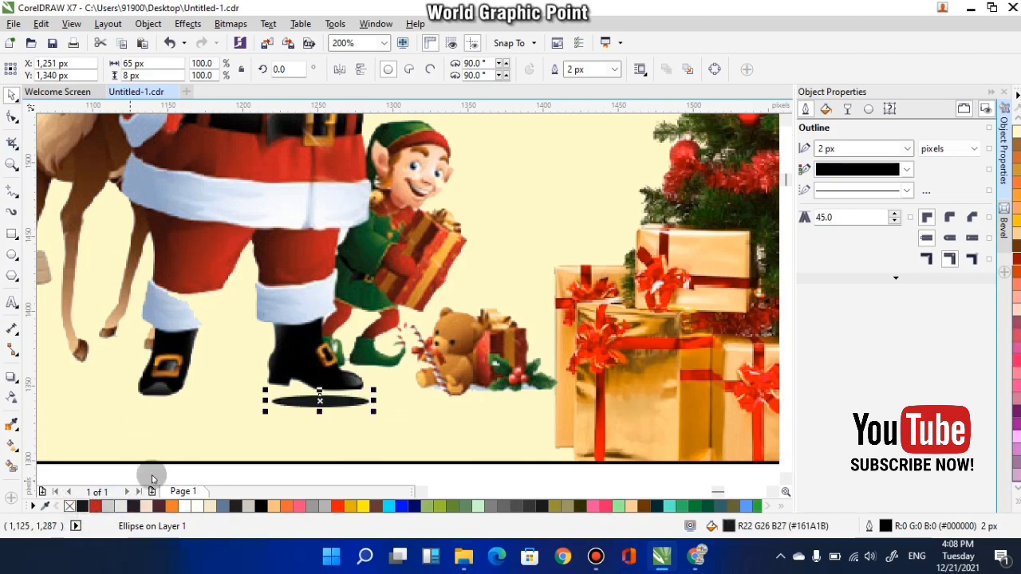
- Move the dark ellipse slightly up and closer beneath Santa's boot nearest the elf
scroll(279, 414, "down", 1)
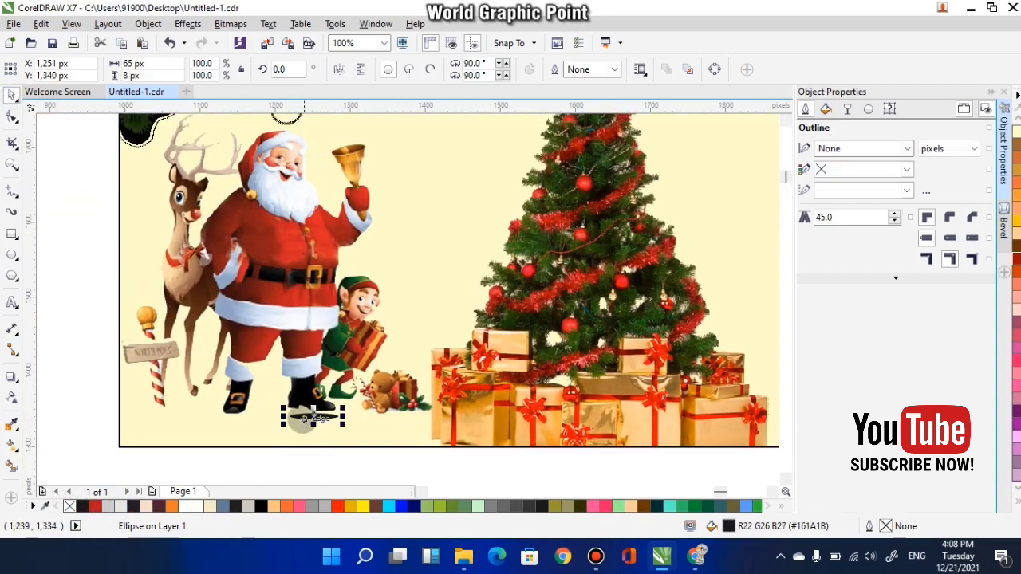
scroll(311, 418, "up", 2)
left_click_drag(345, 406, 340, 397)
scroll(343, 411, "down", 2)
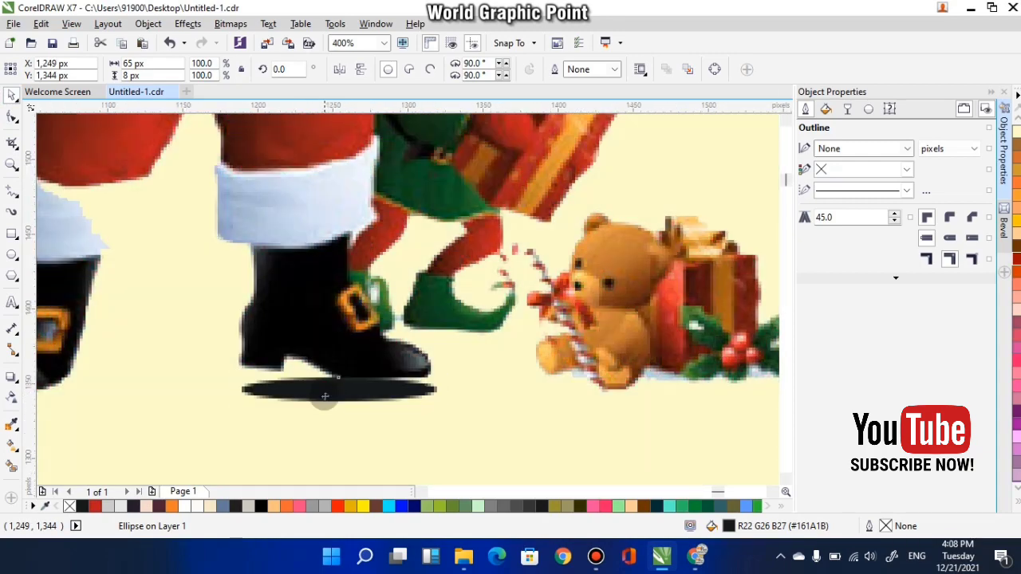
- Convert the dark ellipse under the boot to a bitmap and apply a Gaussian Blur with a 1.6-pixel radius
left_click(231, 23)
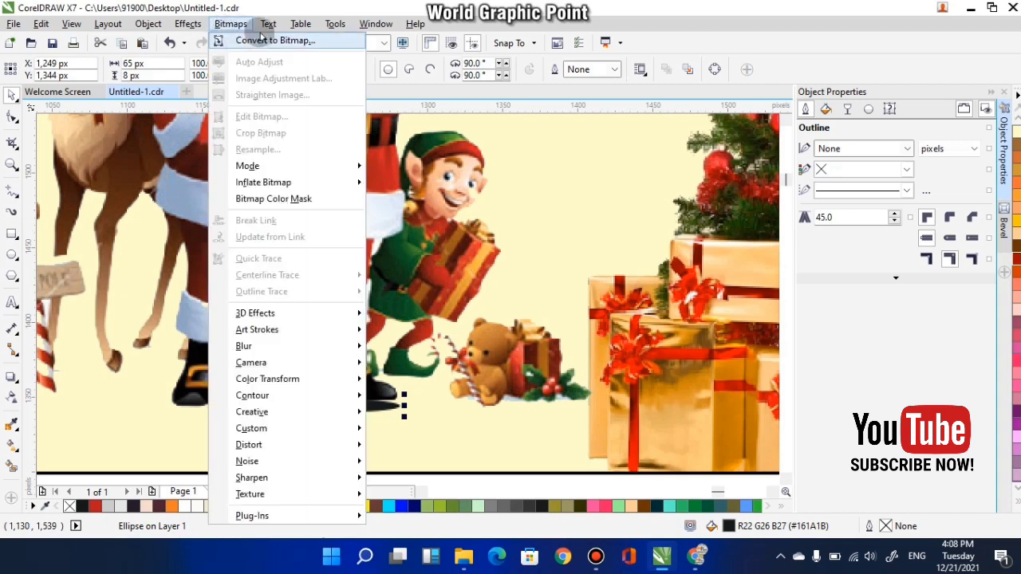
left_click(264, 38)
left_click(741, 323)
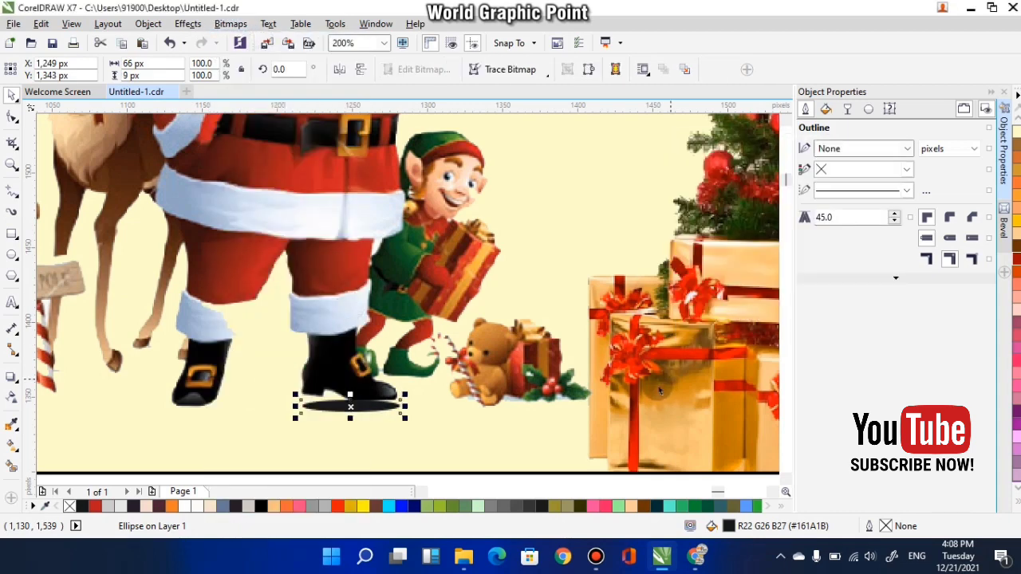
left_click(230, 23)
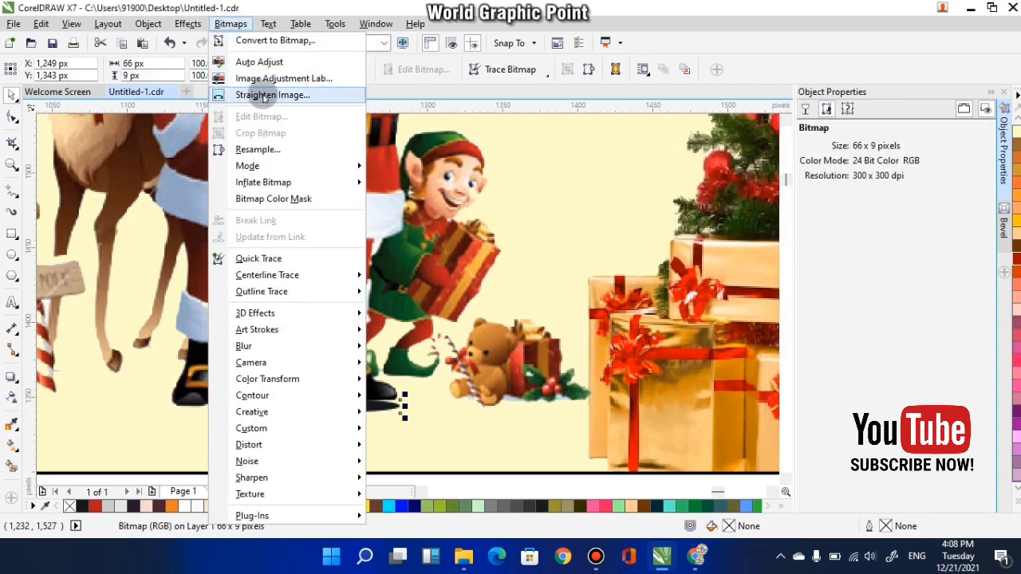
mouse_move(269, 346)
left_click(421, 375)
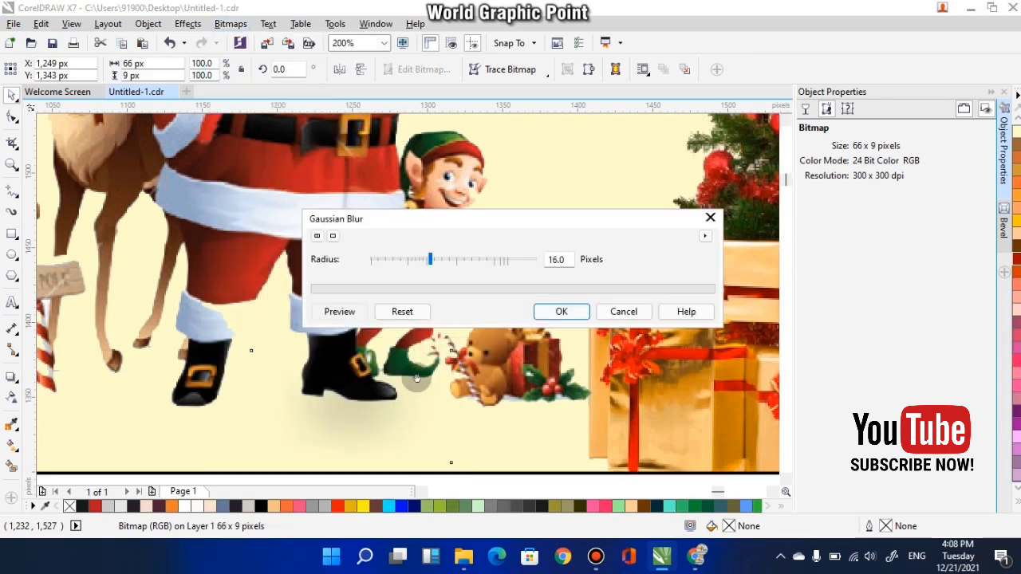
left_click_drag(409, 261, 386, 260)
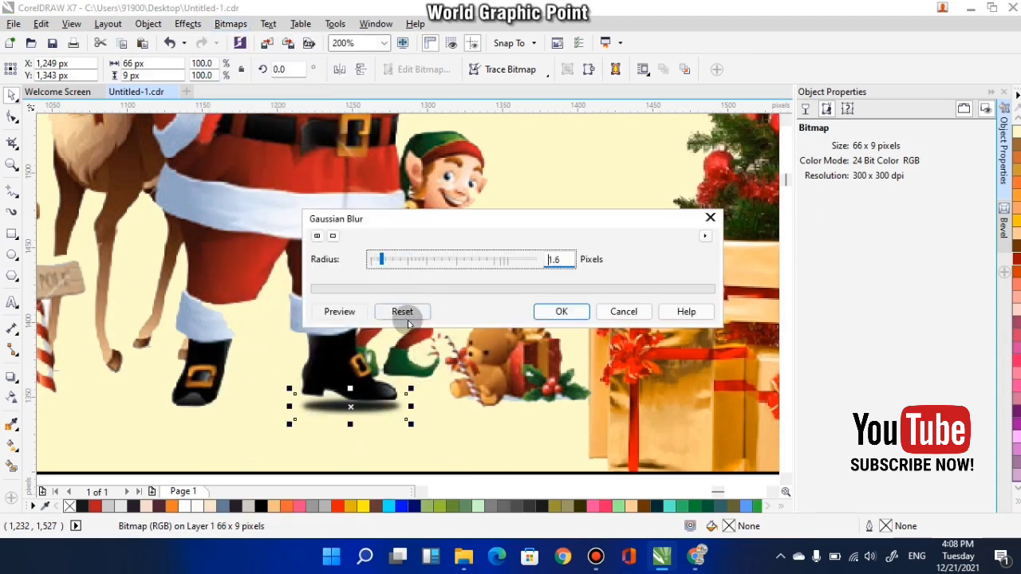
left_click(562, 312)
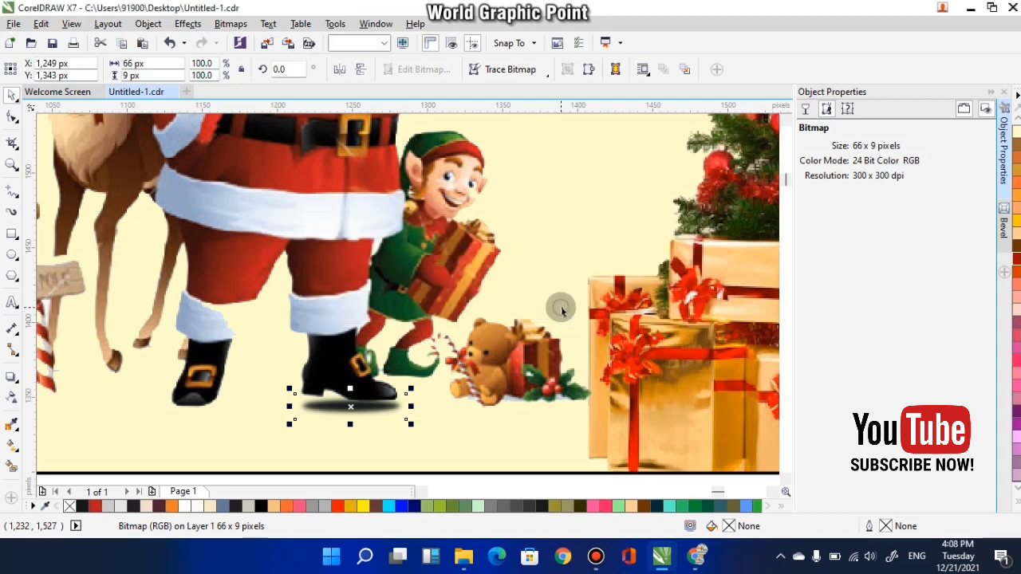
left_click_drag(410, 421, 276, 406)
scroll(283, 428, "up", 1)
scroll(268, 414, "down", 1)
left_click(268, 413)
scroll(240, 435, "up", 1)
key("Escape")
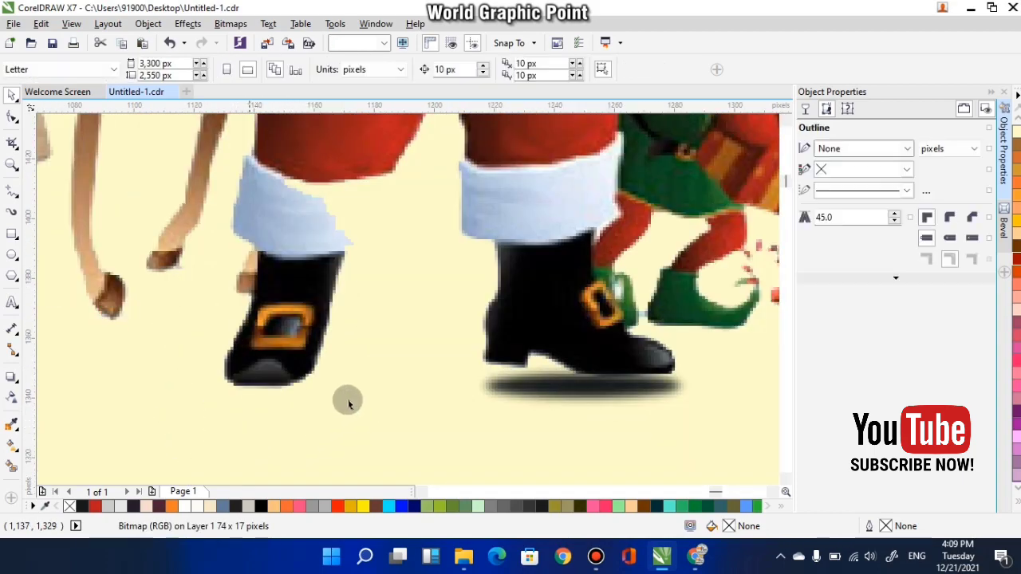
- Draw a flat ellipse about 48 × 7 px beneath Santa's other boot and rotate it about 23.4° to follow the sole
scroll(401, 412, "down", 1)
left_click_drag(482, 422, 485, 437)
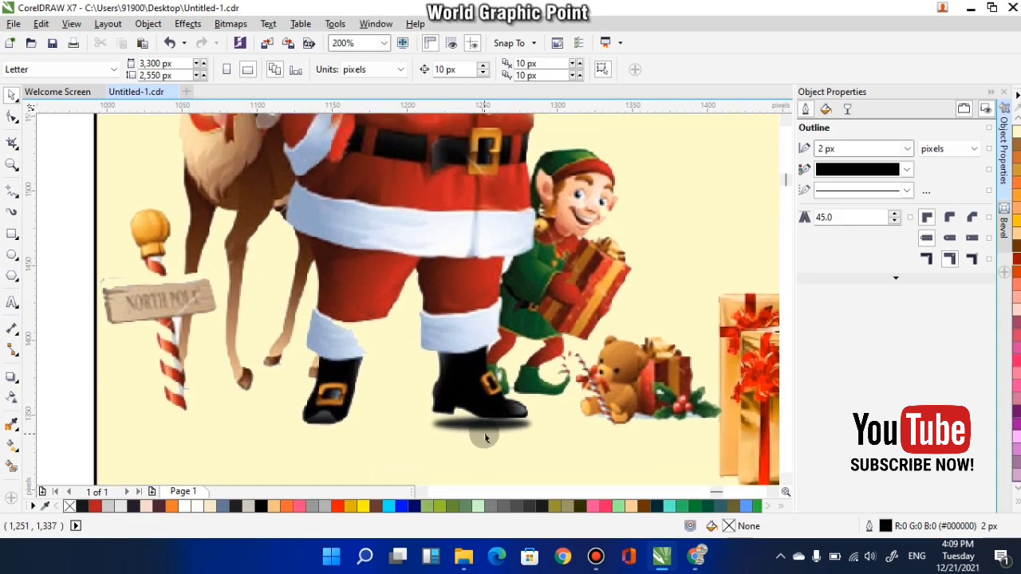
left_click(12, 255)
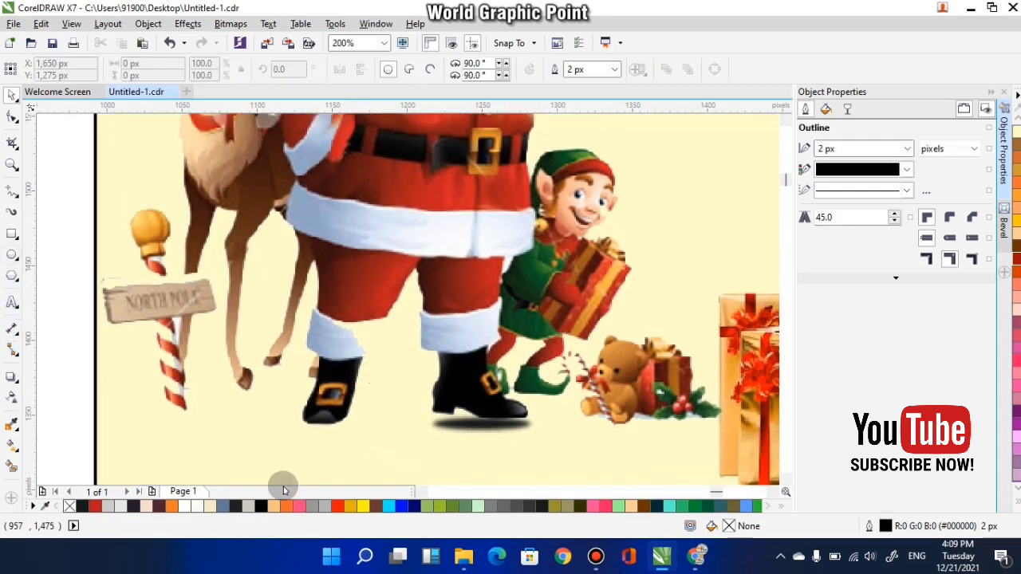
left_click_drag(369, 439, 380, 440)
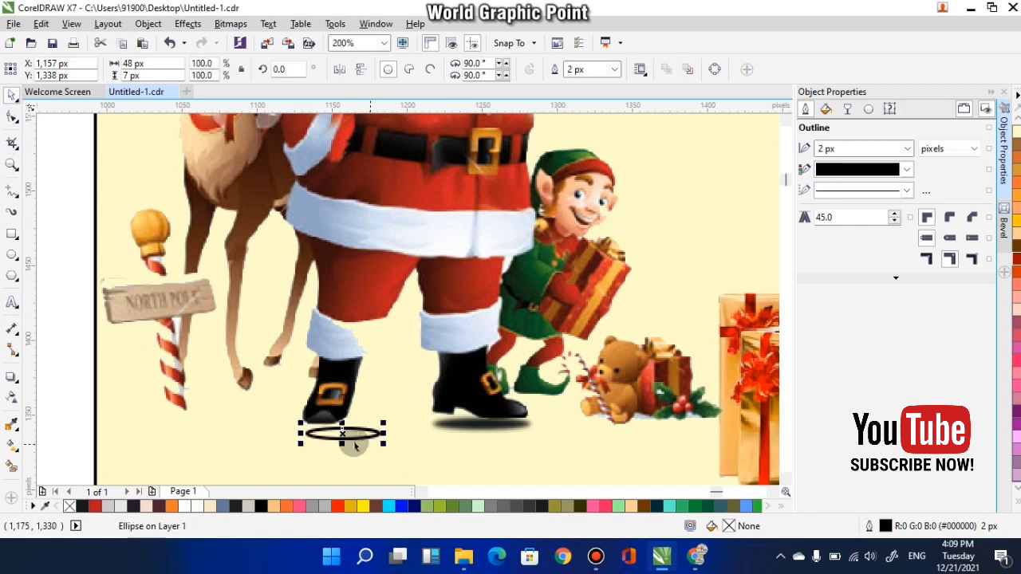
left_click(353, 440)
mouse_move(298, 424)
left_mouse_down()
mouse_move(307, 446)
mouse_move(315, 415)
left_mouse_up()
- Move the tilted ellipse up against the boot's sole, fill it with #161A1B and remove its outline
scroll(335, 430, "up", 1)
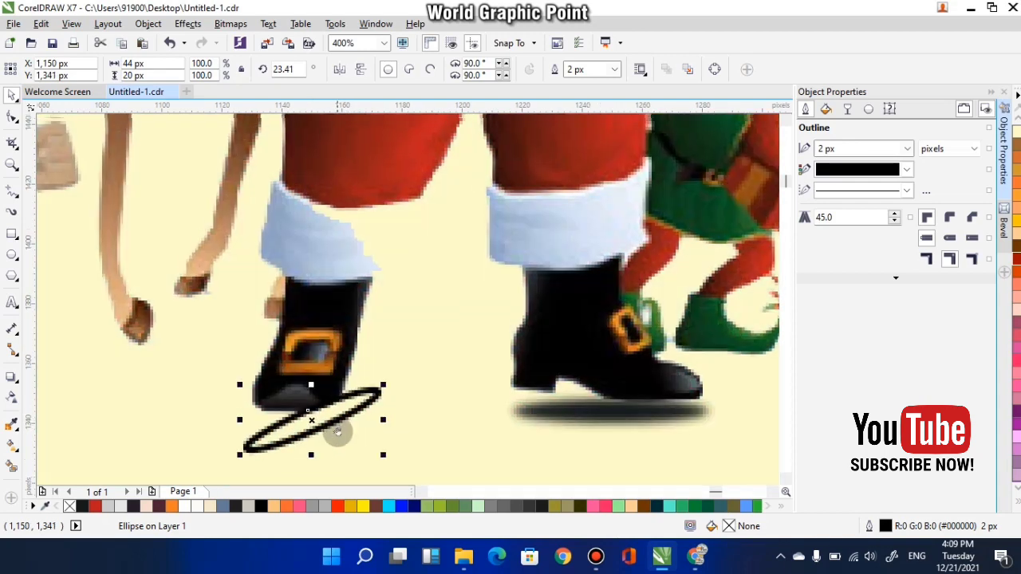
scroll(366, 427, "up", 1)
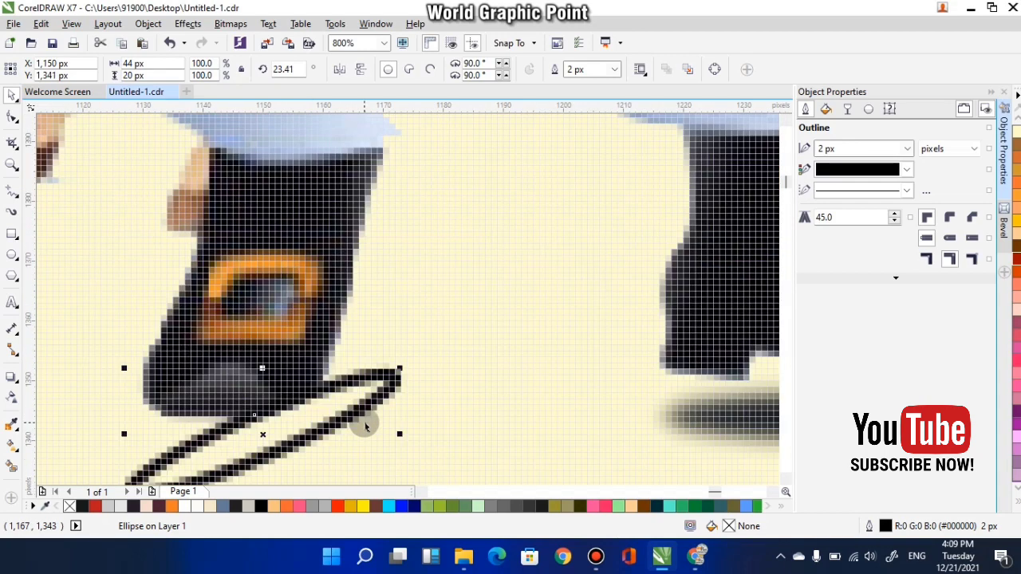
left_click_drag(263, 435, 251, 405)
scroll(308, 426, "down", 2)
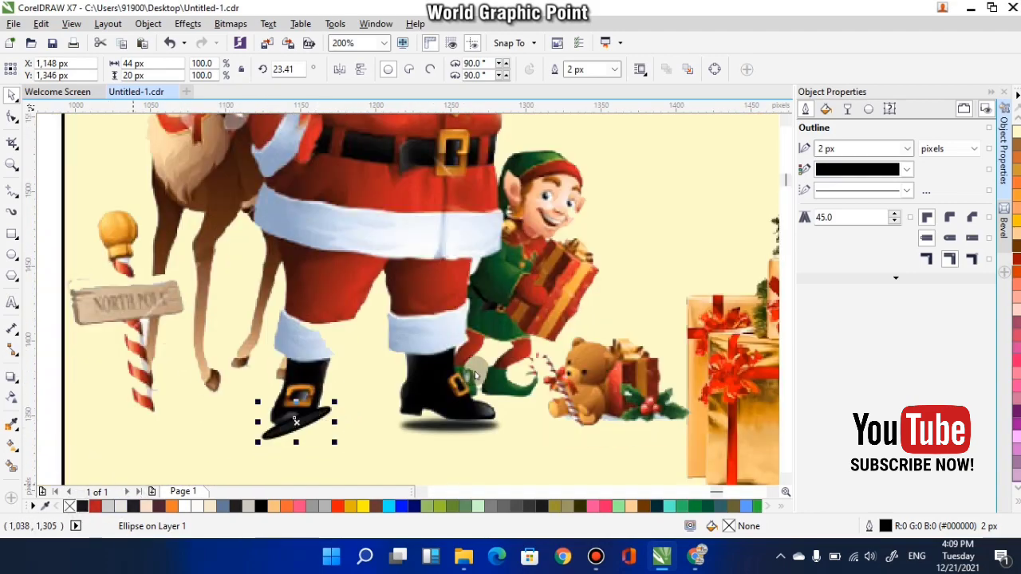
- Convert the tilted ellipse to a bitmap and apply a Gaussian Blur with a 2.0-pixel radius
left_click(230, 24)
left_click(264, 40)
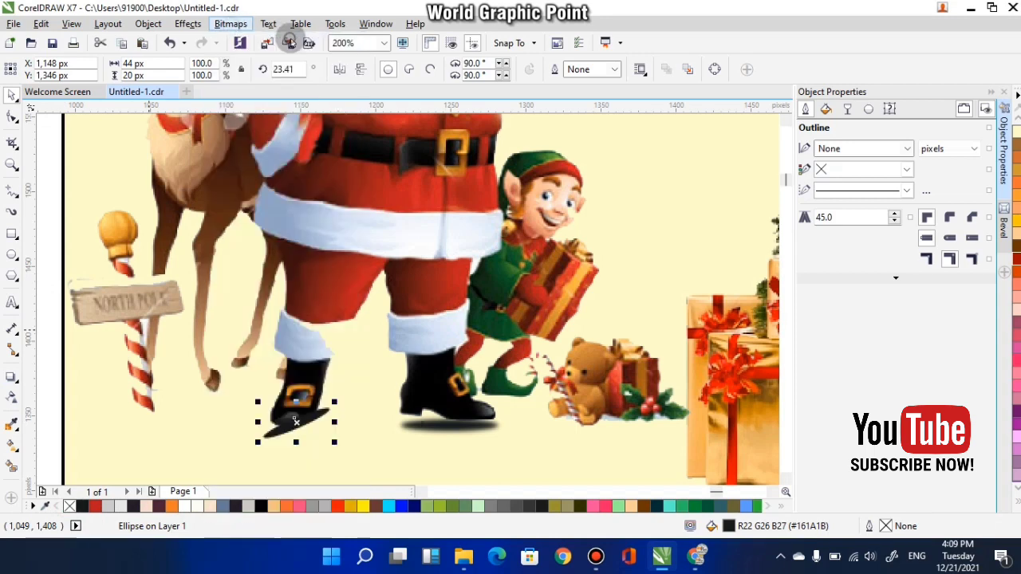
left_click(744, 321)
left_click(231, 24)
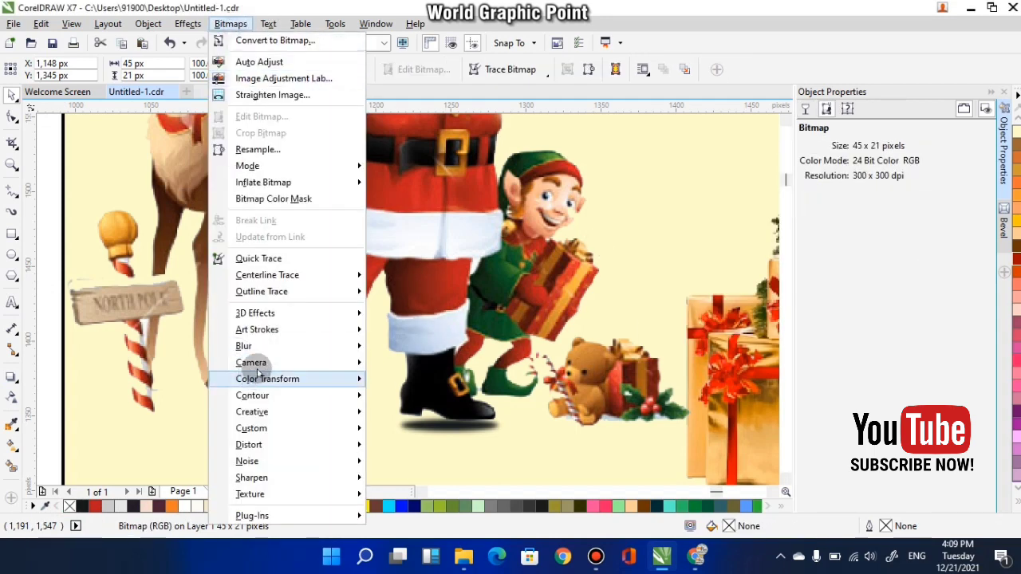
mouse_move(256, 344)
left_click(437, 379)
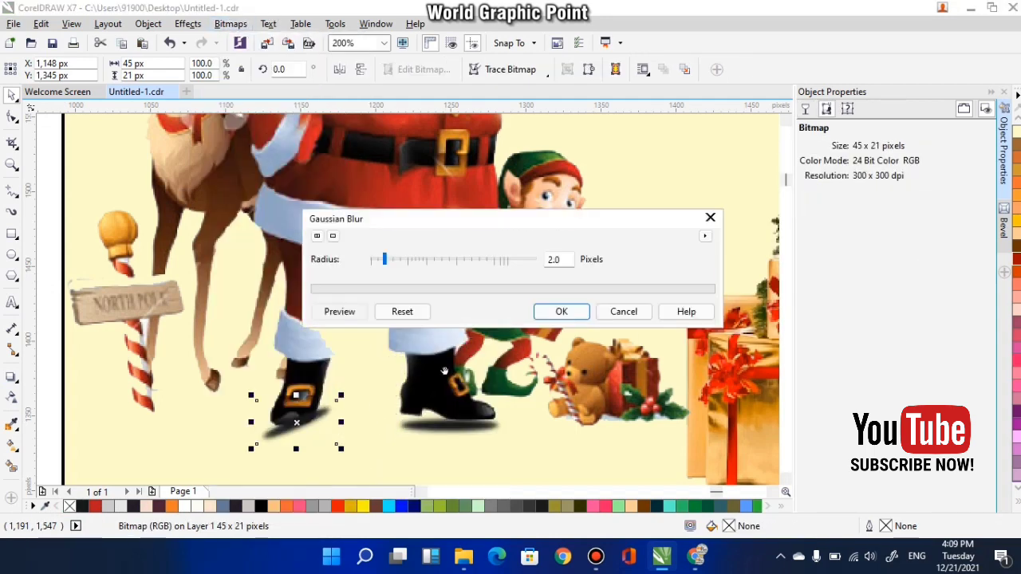
left_click(564, 312)
- Scale the tilted shadow to 90% and shift it slightly down and outward beneath the boot's toe
scroll(319, 383, "down", 1)
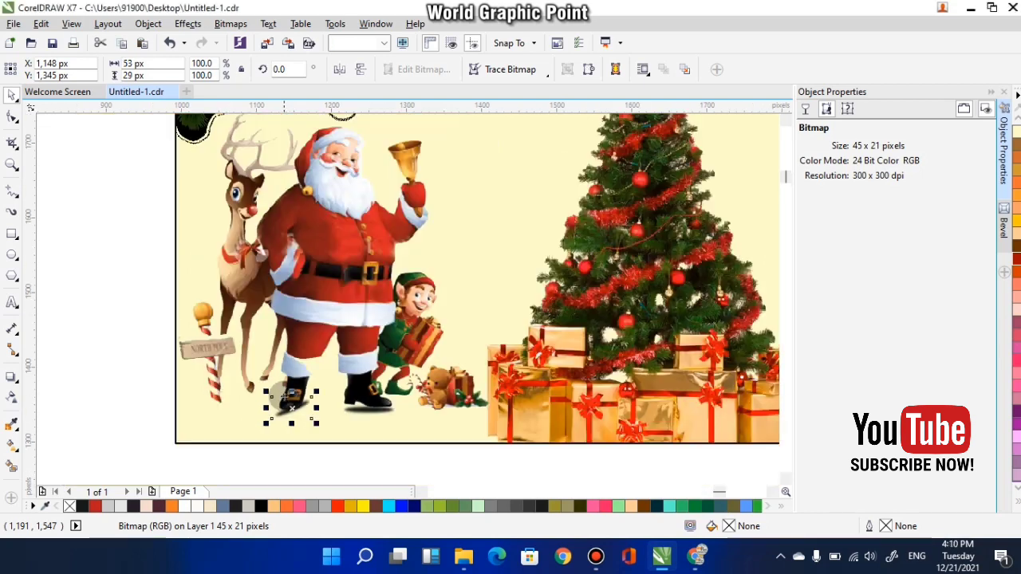
scroll(332, 389, "up", 1)
left_click_drag(332, 387, 325, 391)
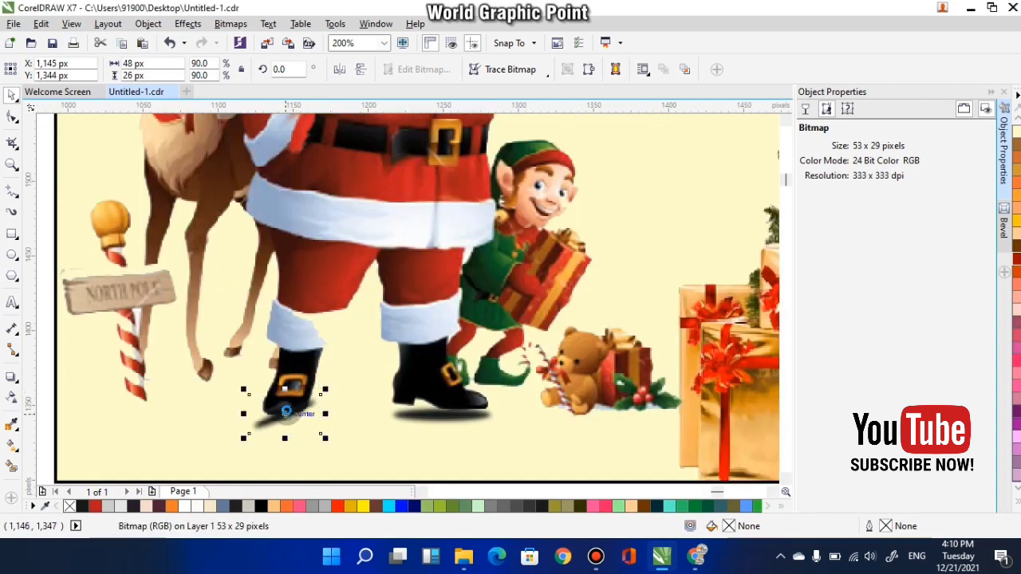
key("Down")
key("Up")
scroll(287, 422, "up", 2)
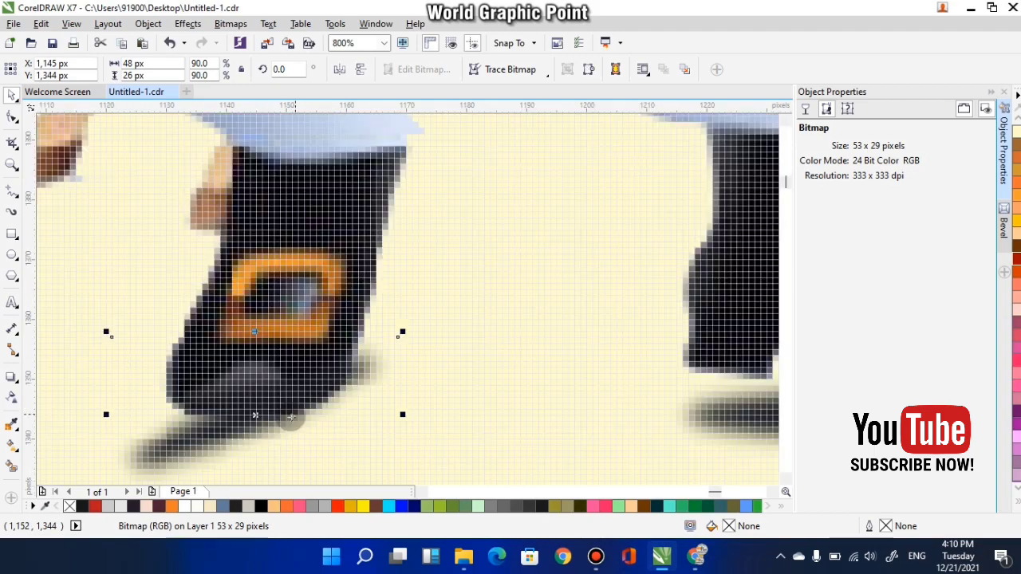
left_click_drag(256, 417, 241, 436)
scroll(250, 431, "down", 1)
scroll(241, 435, "down", 2)
left_click(252, 389)
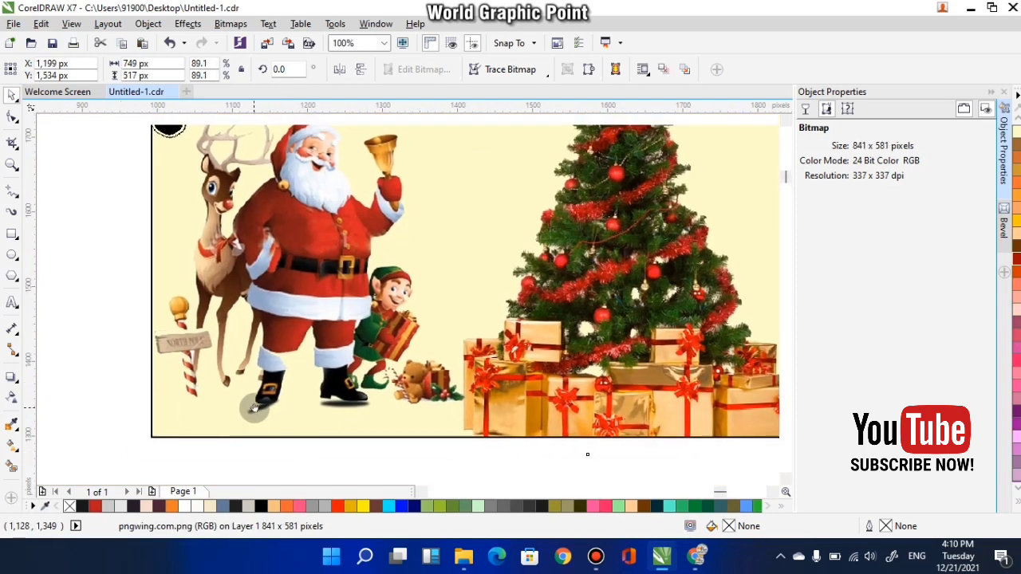
scroll(256, 407, "down", 1)
left_click(113, 206)
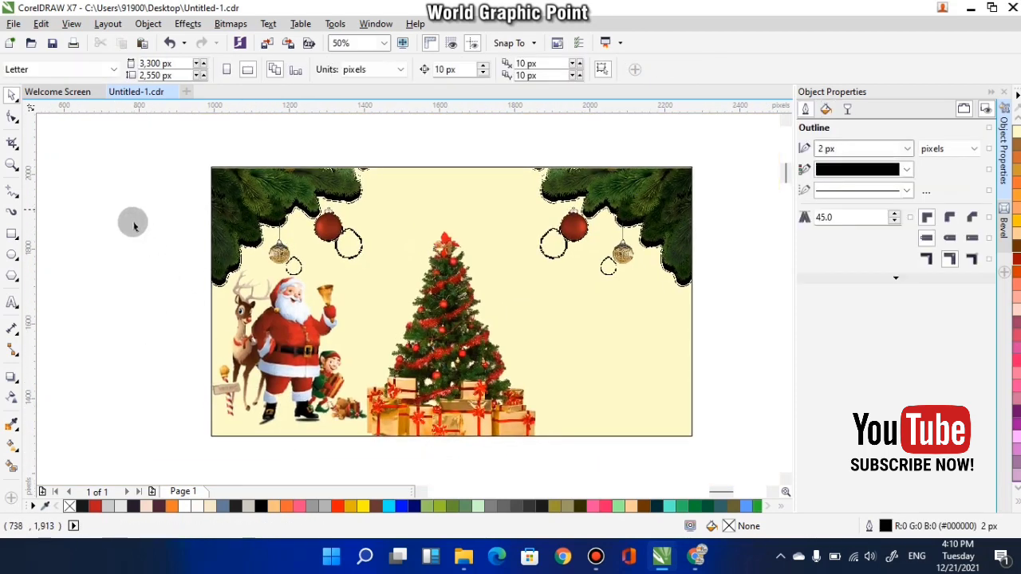
scroll(134, 223, "left", 1)
left_click_drag(137, 193, 452, 465)
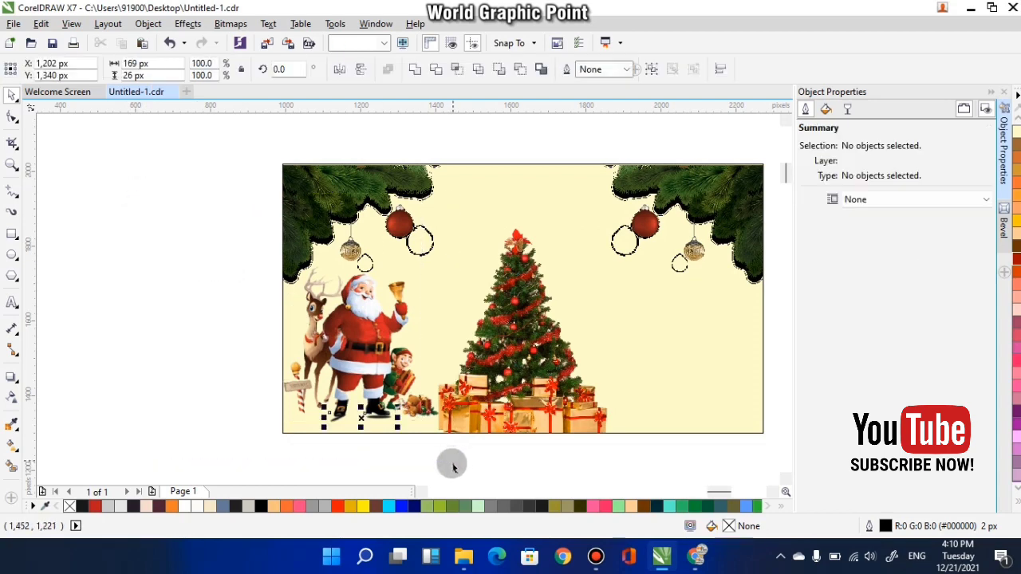
left_click_drag(111, 159, 524, 435)
key("ctrl+g")
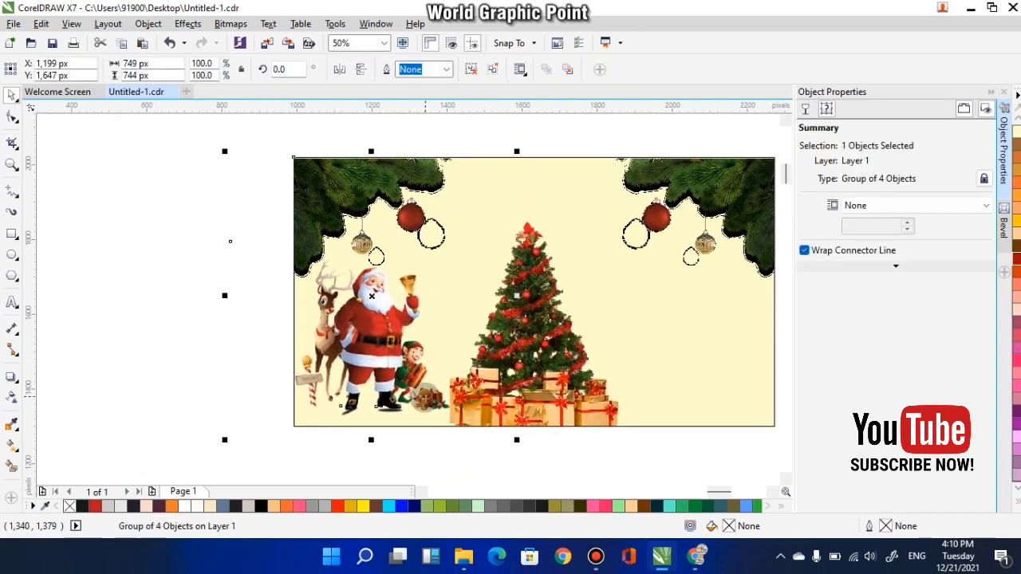
left_click(224, 334)
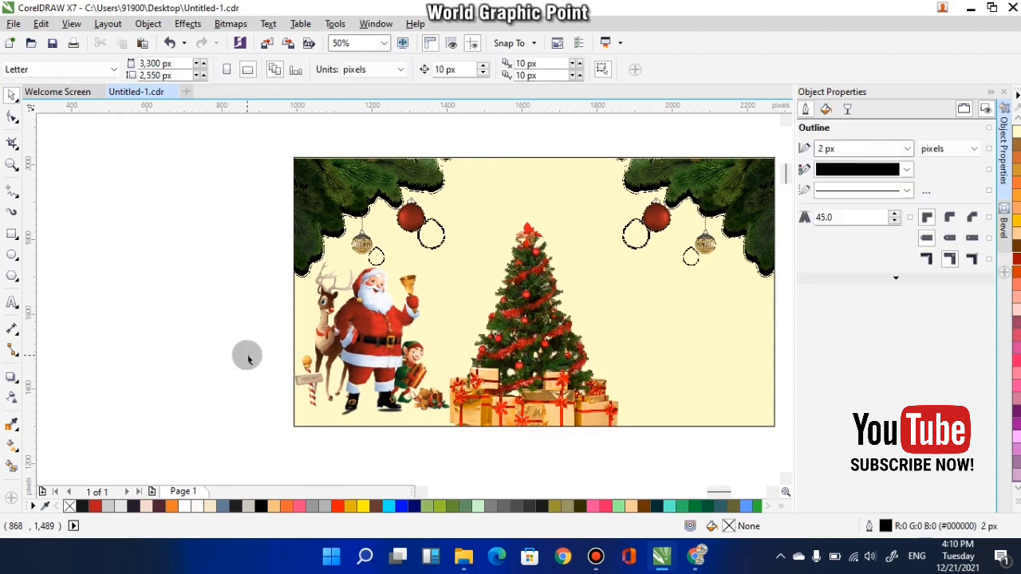
key("ctrl+z")
left_click(216, 339)
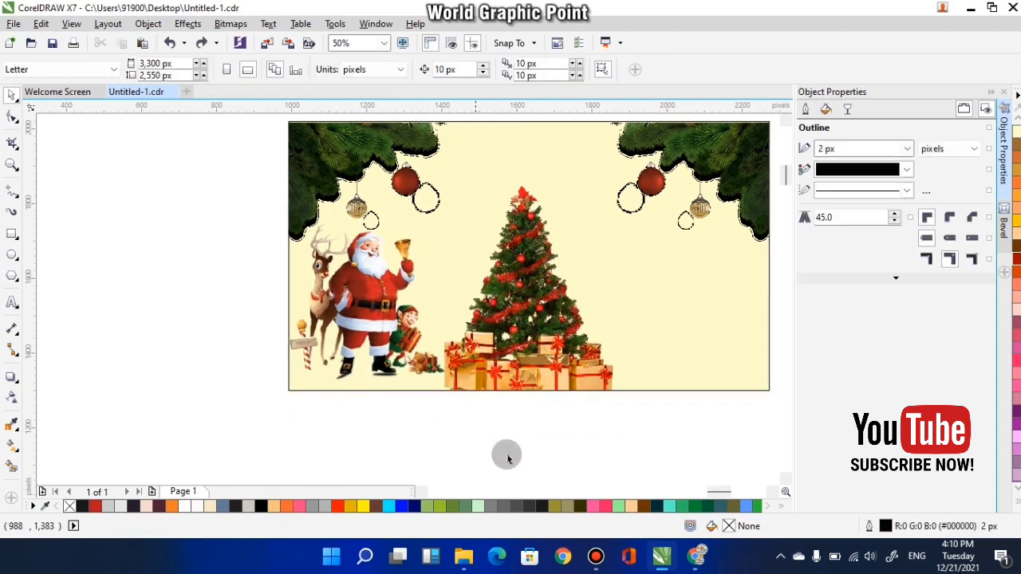
- Group the Santa picture with its two boot shadows and lower the group 40 px to the banner's bottom edge
left_click_drag(186, 214, 189, 186)
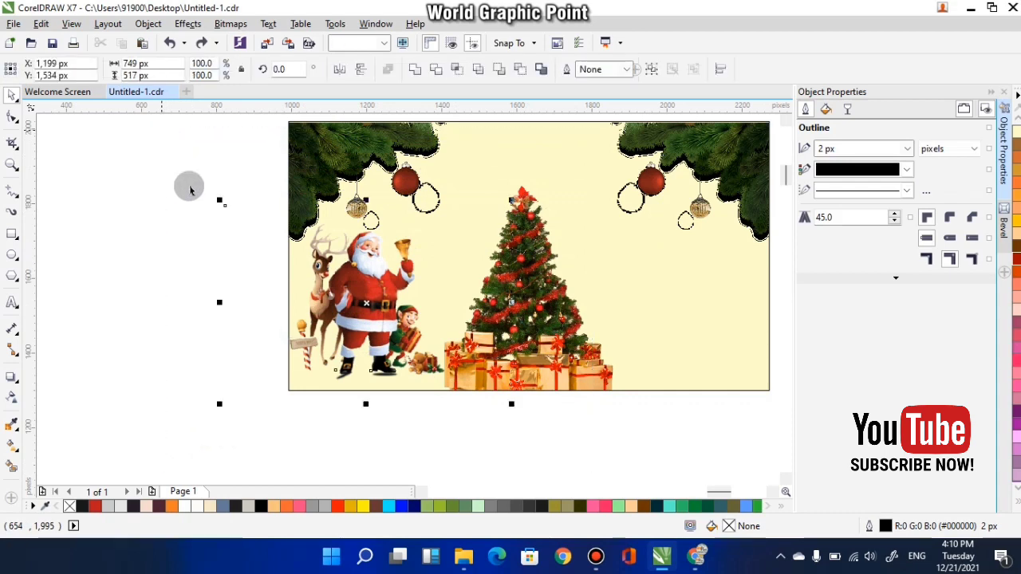
key("ctrl+g")
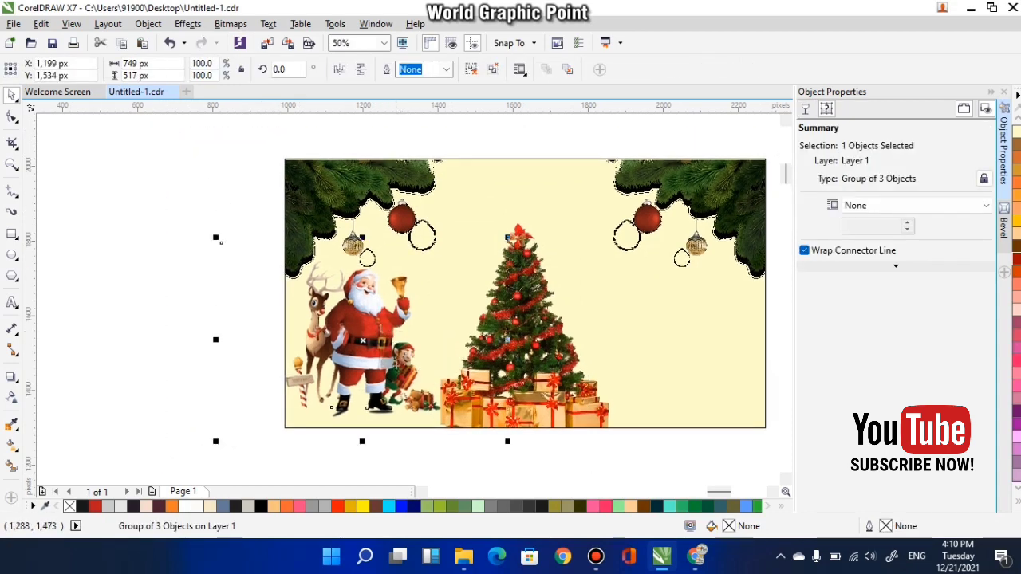
key("Down")
key("Down")
key("Down")
key("Down")
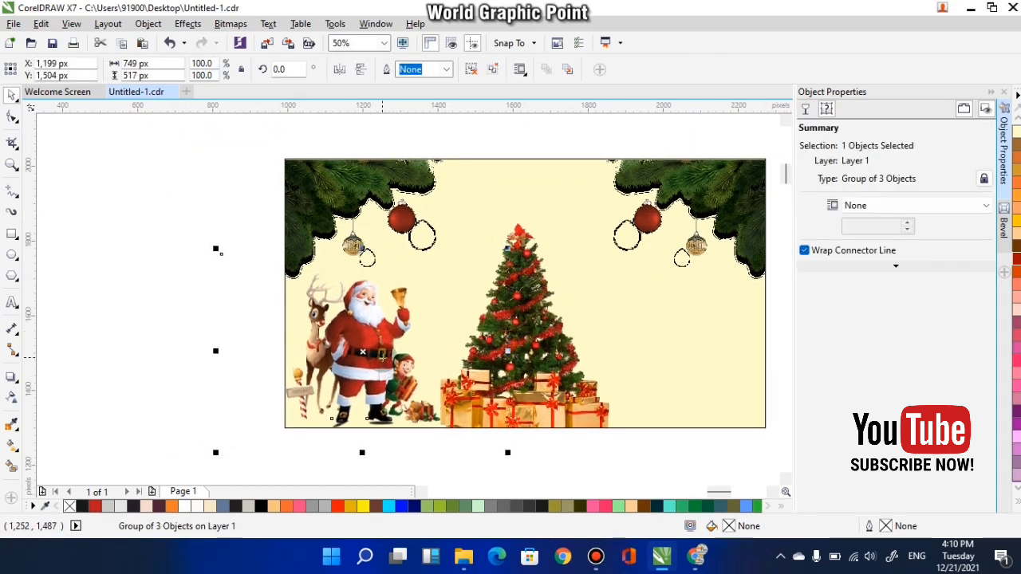
scroll(381, 358, "up", 1)
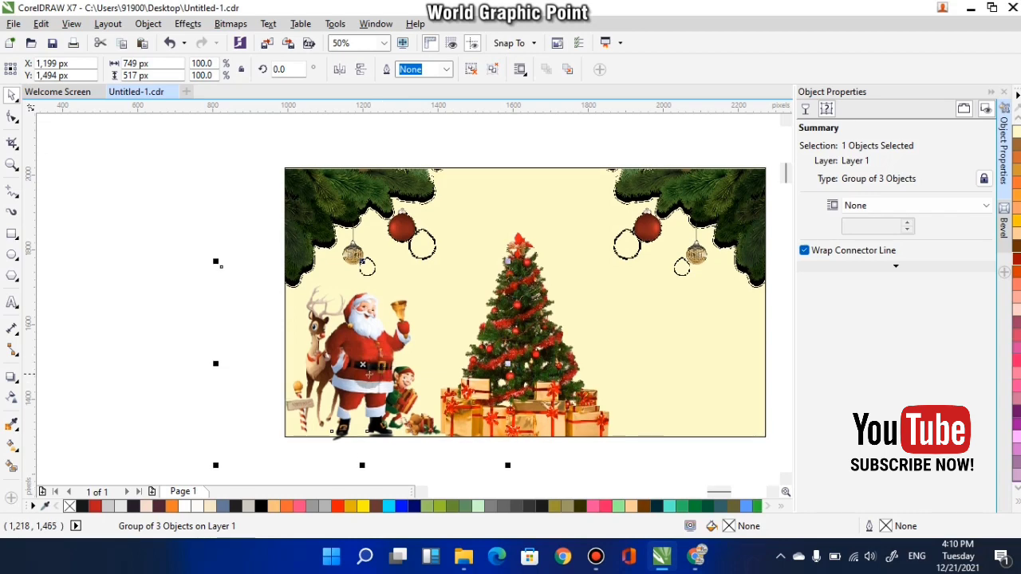
- Place a copy of the Santa group level with the original on the tree's other side and mirror it horizontally
left_click_drag(364, 369, 449, 377)
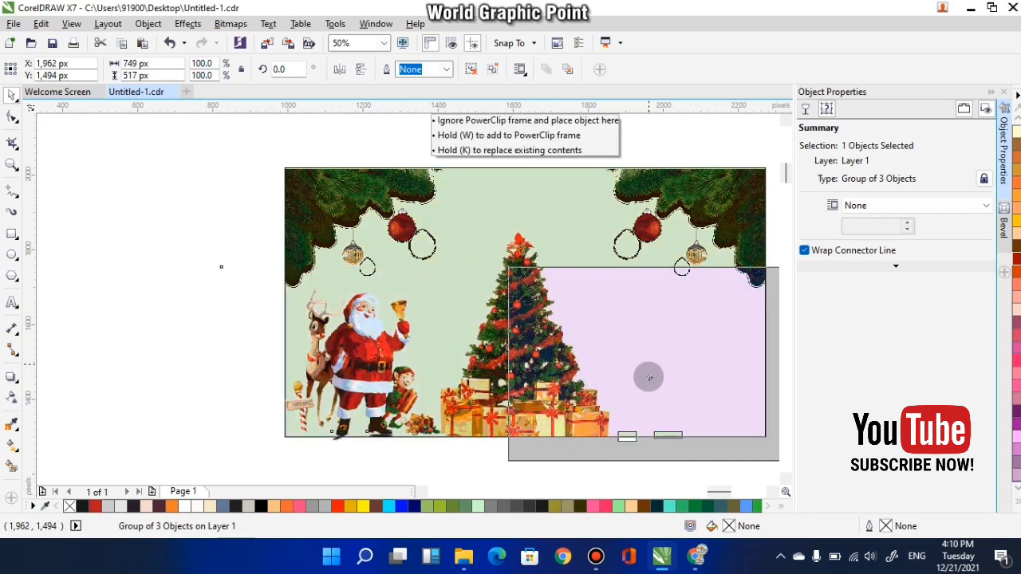
left_click_drag(648, 376, 647, 378)
left_click(341, 70)
left_click_drag(435, 227, 346, 222)
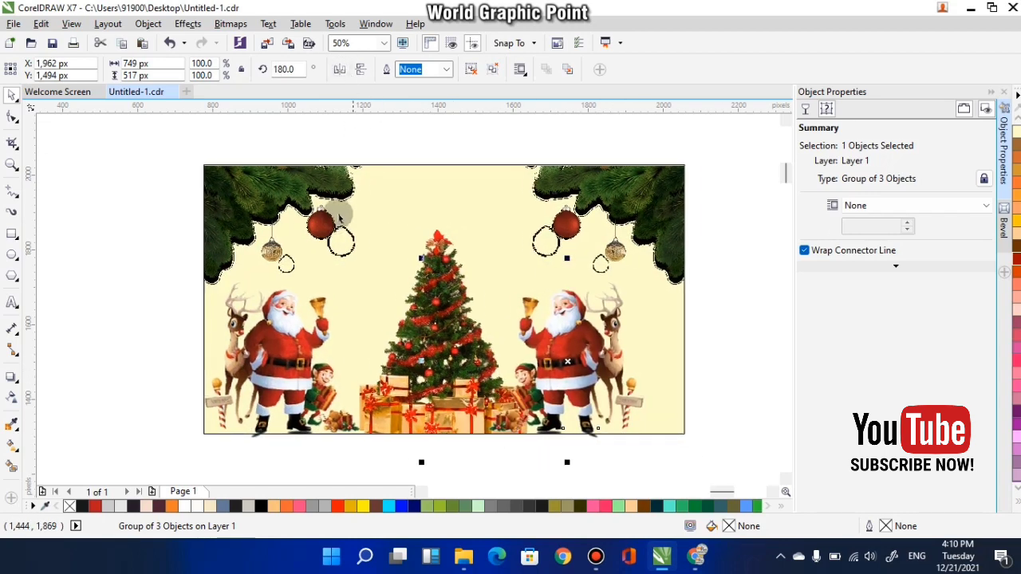
- Nudge the mirrored Santa group horizontally away from the tree to stand beside the banner's right edge
key("Right")
key("Right")
key("Right")
key("Right")
key("Right")
key("Right")
key("Right")
key("Right")
key("Right")
key("Right")
key("Right")
key("Right")
key("Right")
key("Right")
key("Right")
key("Right")
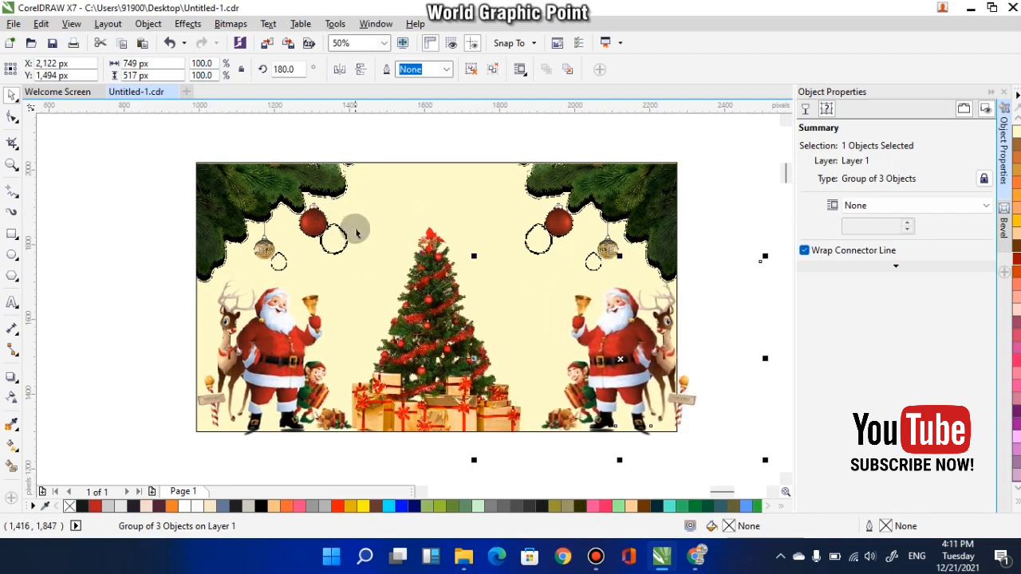
key("Down")
key("Up")
key("Left")
key("Left")
key("Left")
key("Left")
key("Left")
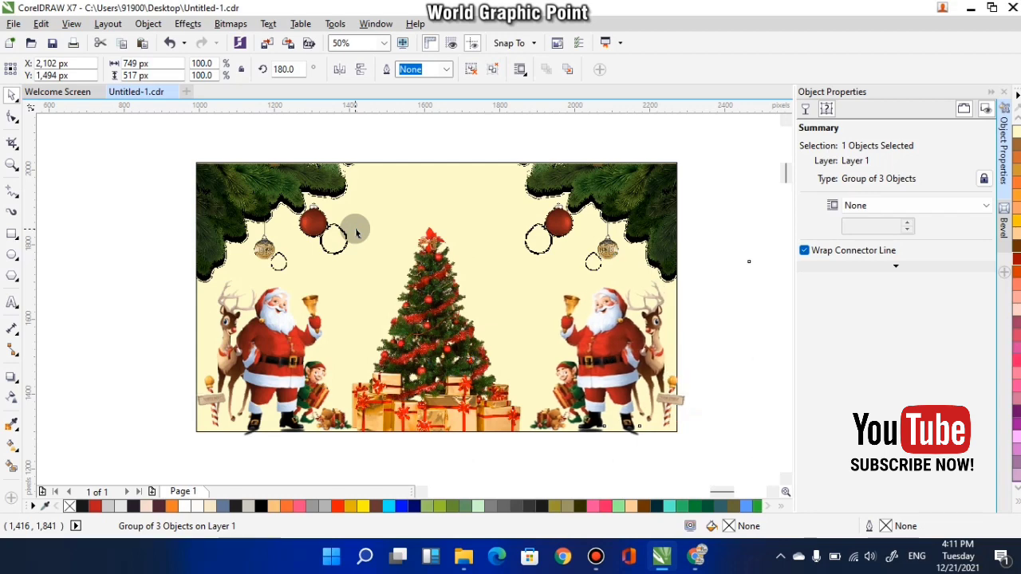
- Shift the mirrored Santa group inward to X 2,072 px and place it inside the cream banner rectangle with PowerClip
key("Left")
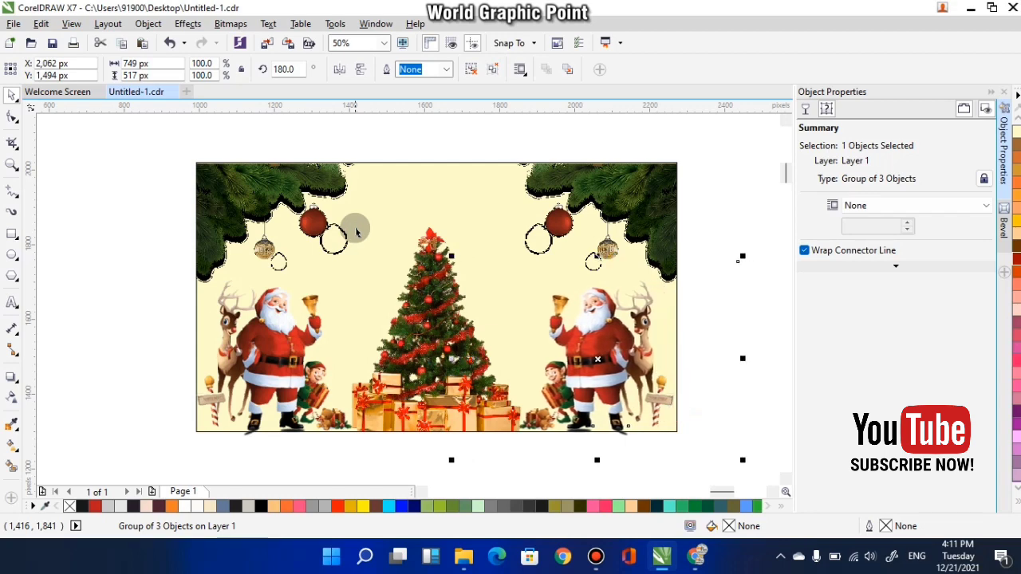
key("Right")
left_click_drag(518, 471, 473, 450)
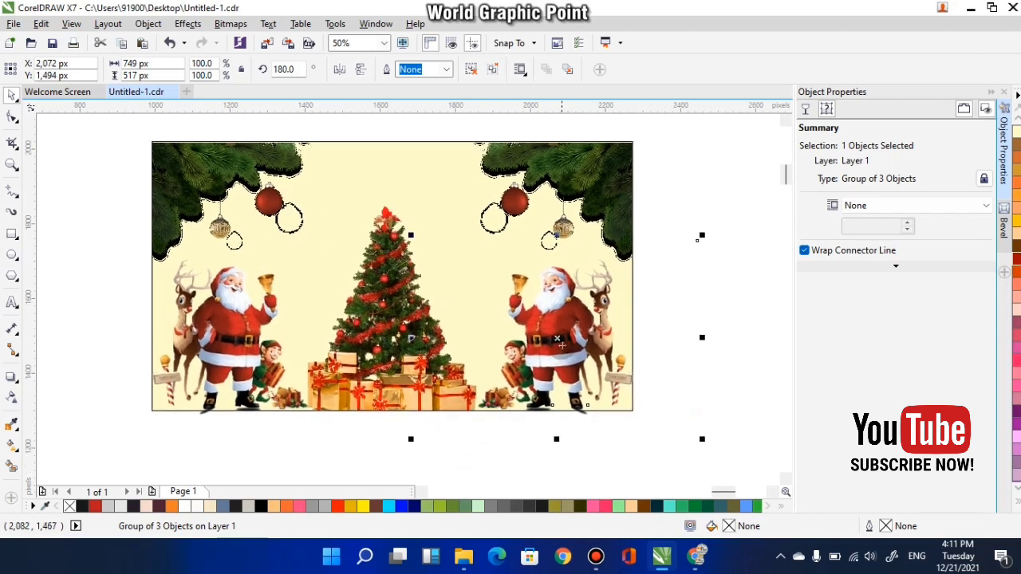
right_click(561, 343)
left_click(615, 173)
left_click(410, 162)
left_click(727, 344)
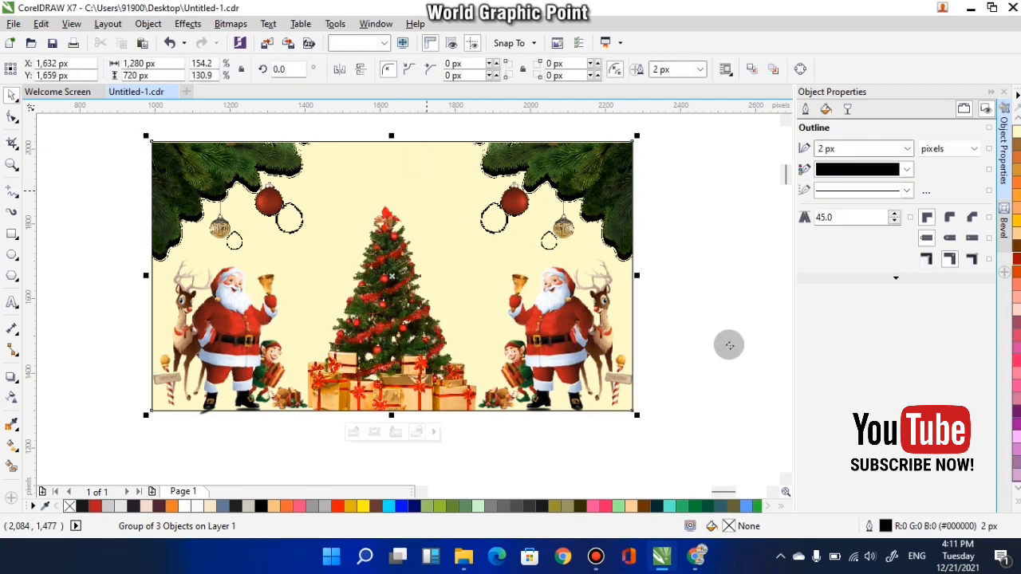
- PowerClip the original Santa group inside the banner rectangle as well
left_click(202, 345)
right_click(224, 335)
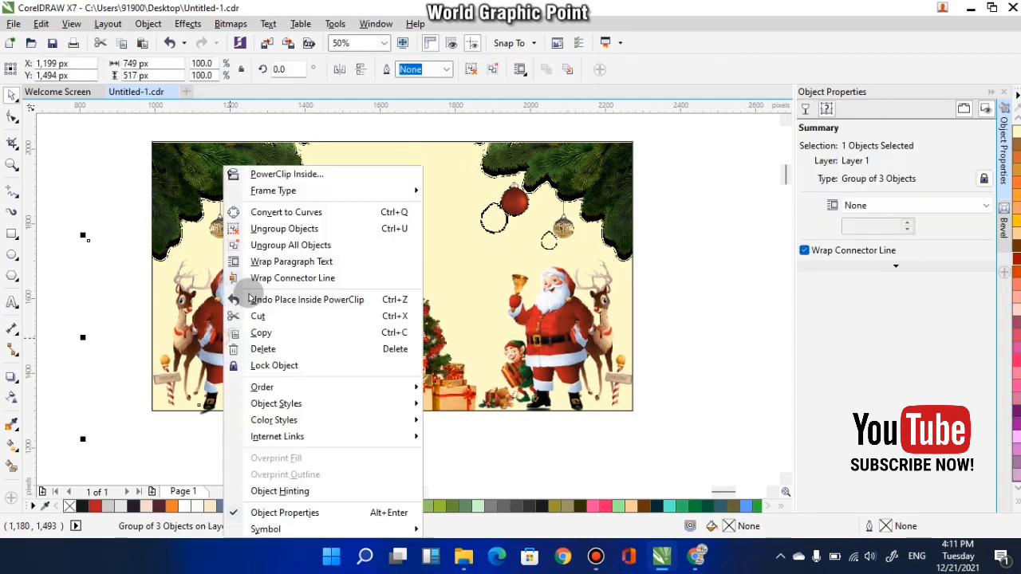
left_click(299, 175)
left_click(516, 258)
left_click(663, 281)
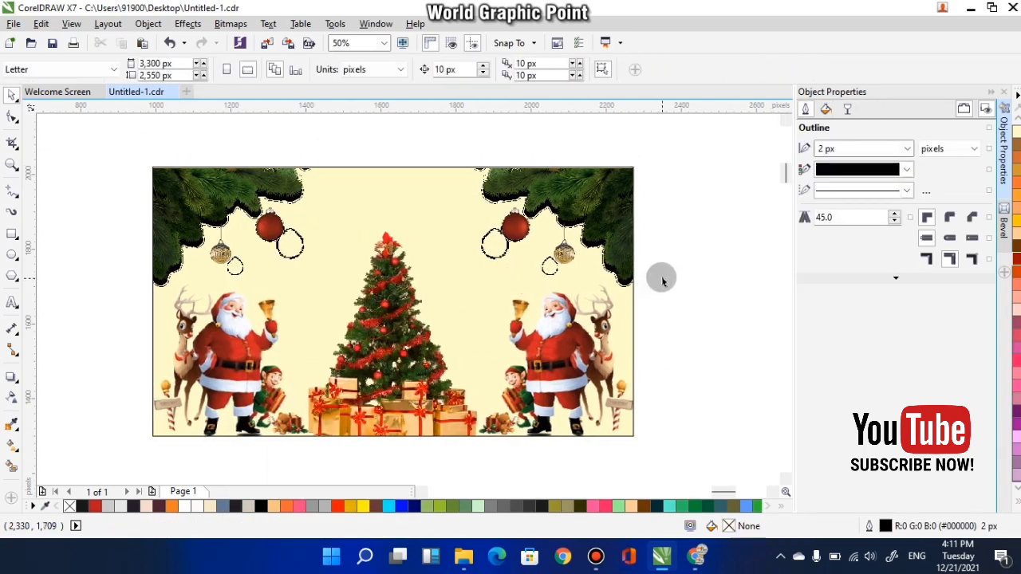
- Add the artistic text "Happy" in 24 pt Arial on the banner above the Christmas tree
left_click(356, 213)
scroll(357, 213, "up", 2)
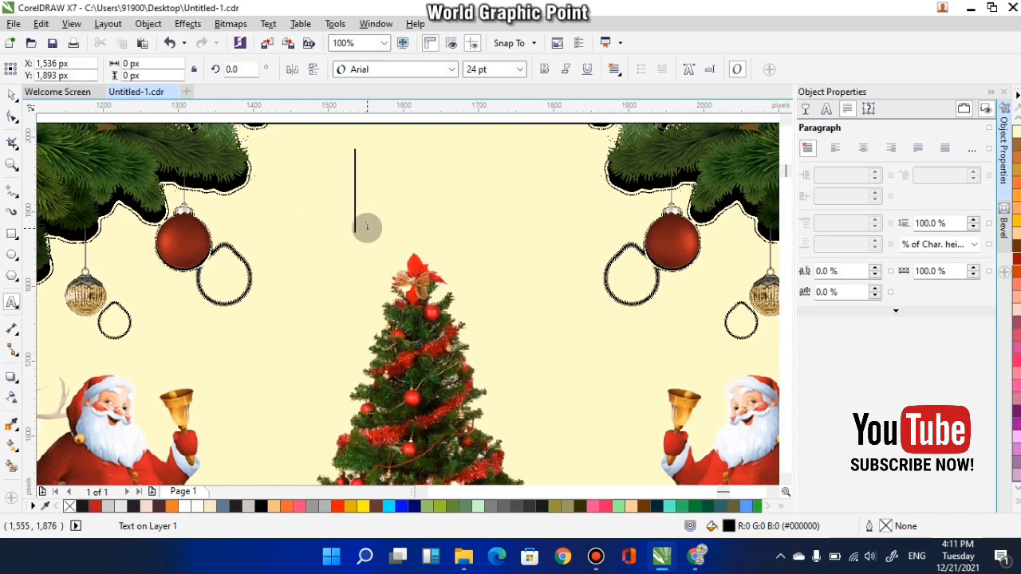
type("Happy")
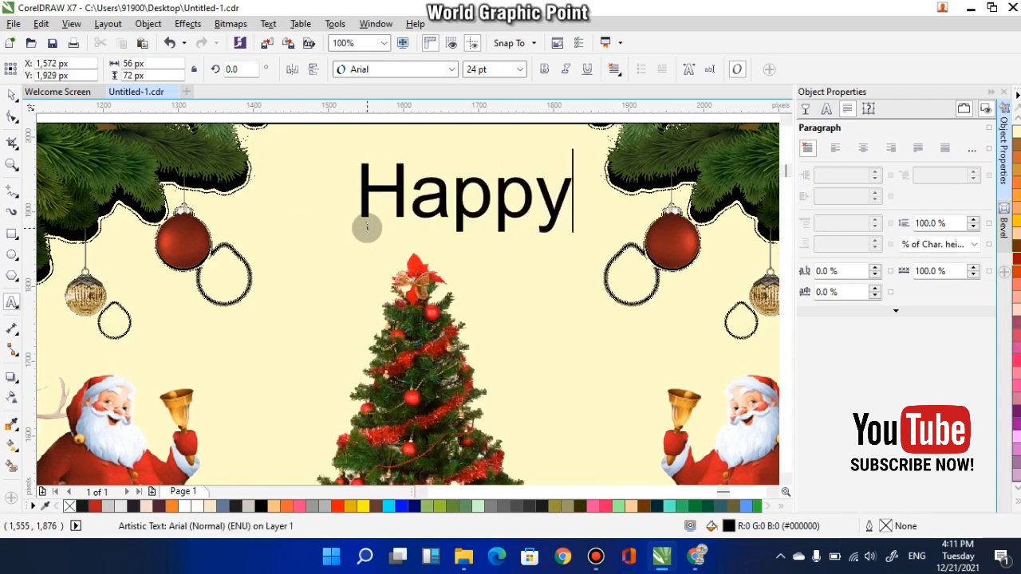
key("Escape")
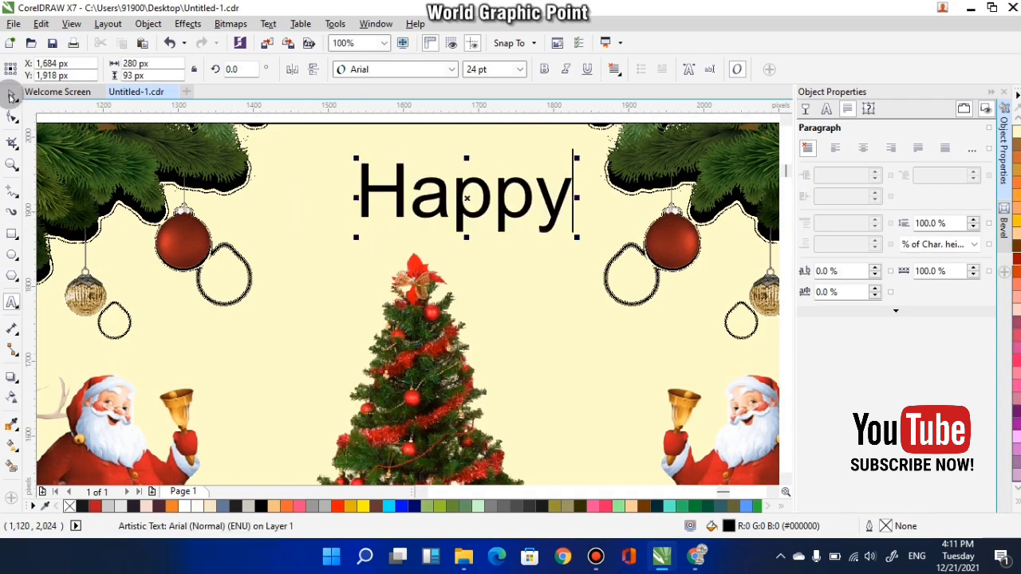
- Place a copy of "Happy" about 60 px lower and change its wording to "Merry Christmas"
left_click_drag(471, 198, 471, 243)
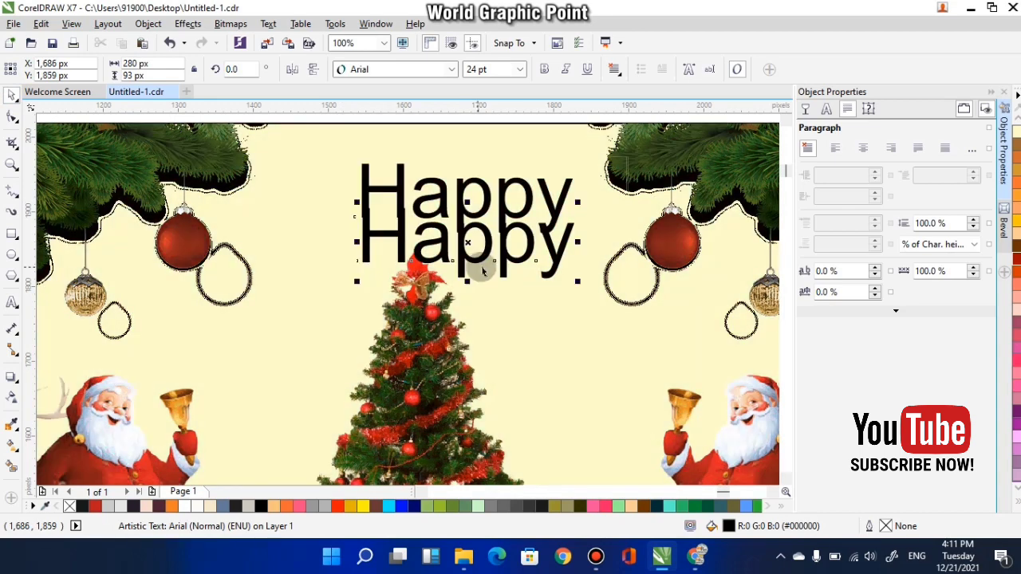
left_click(12, 302)
left_click_drag(574, 223, 355, 239)
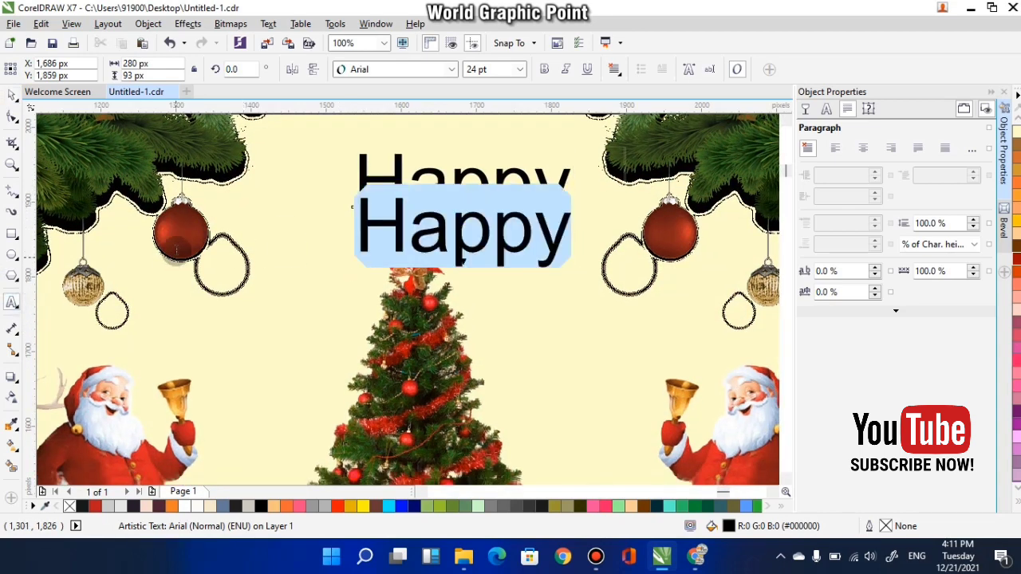
type("Mee")
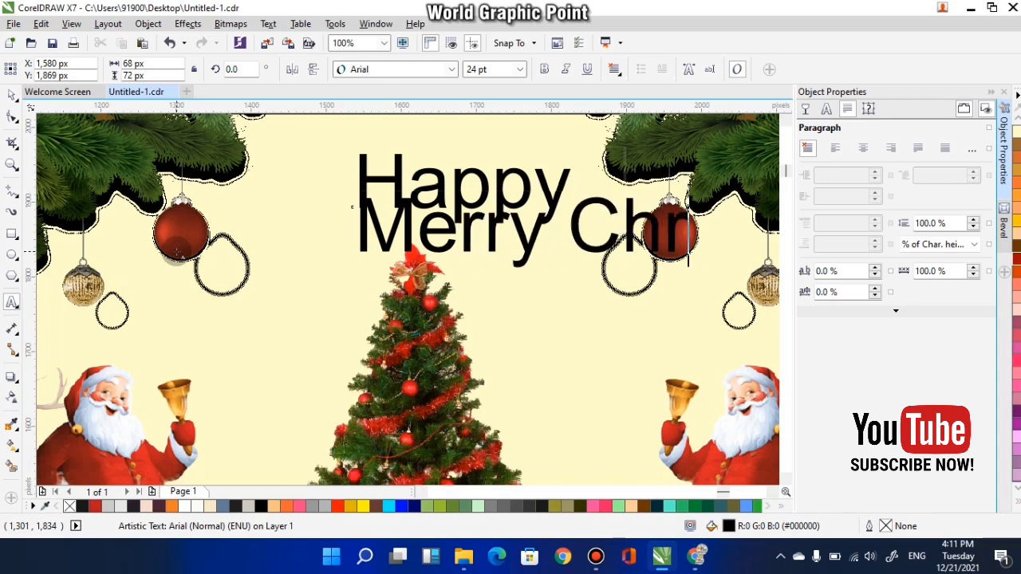
scroll(176, 252, "right", 3)
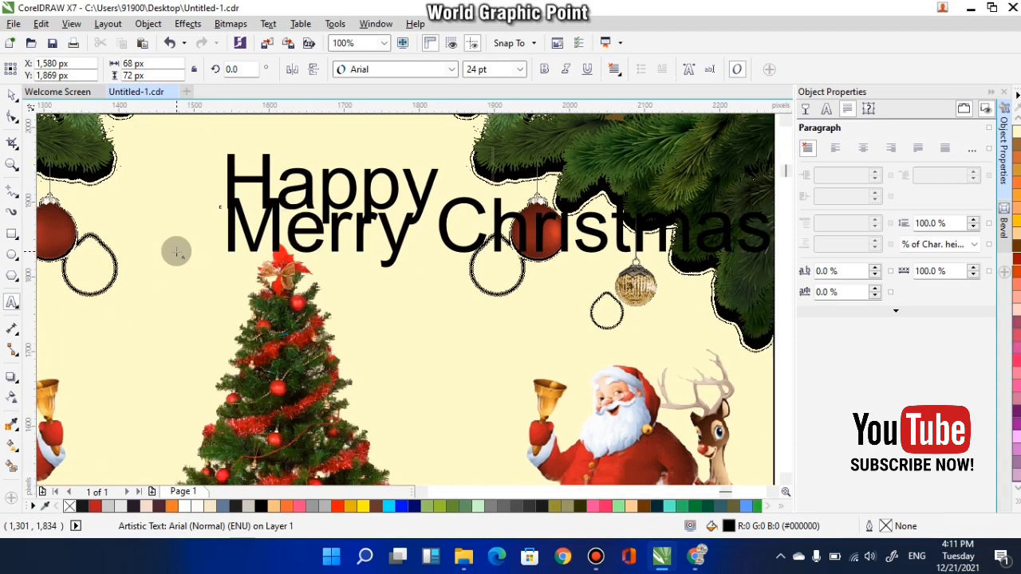
left_click(7, 102)
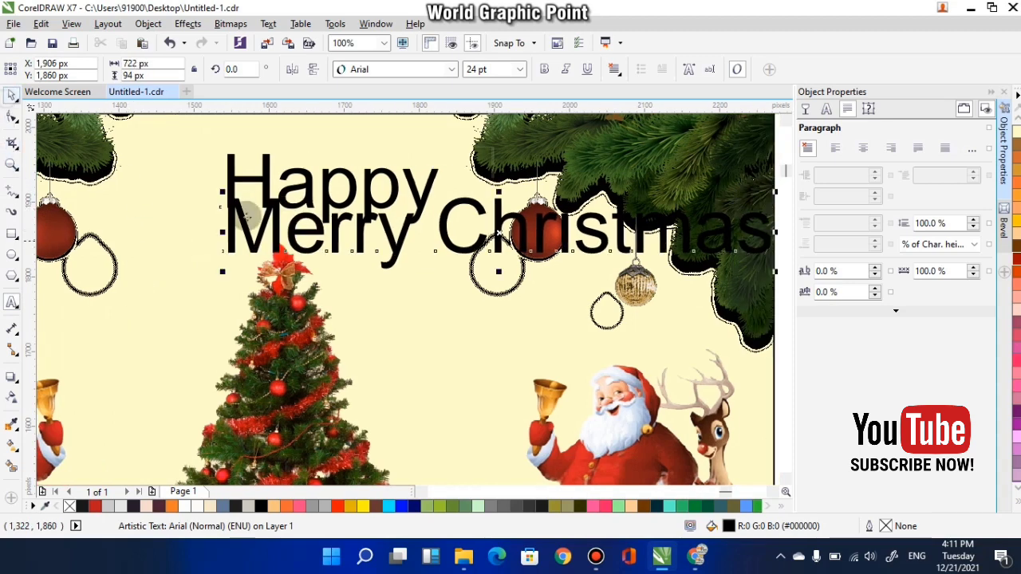
- Centre the "Happy" text horizontally on the banner and raise it 40 px
scroll(252, 213, "down", 1)
left_click_drag(308, 213, 378, 268)
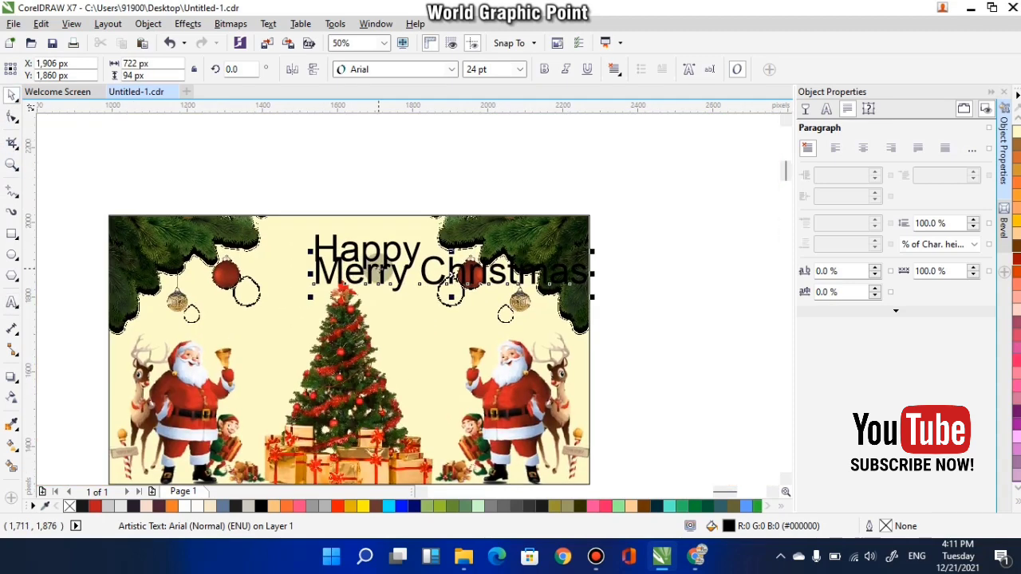
left_click(300, 235, "shift")
key("c")
left_click(384, 185)
left_click(345, 246)
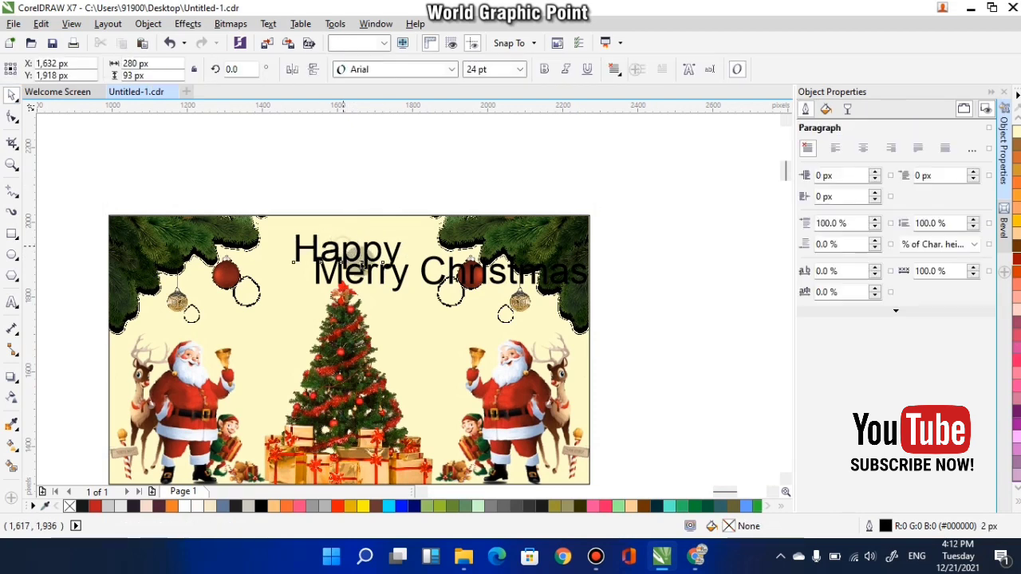
key("Up")
key("Up")
key("Up")
key("Up")
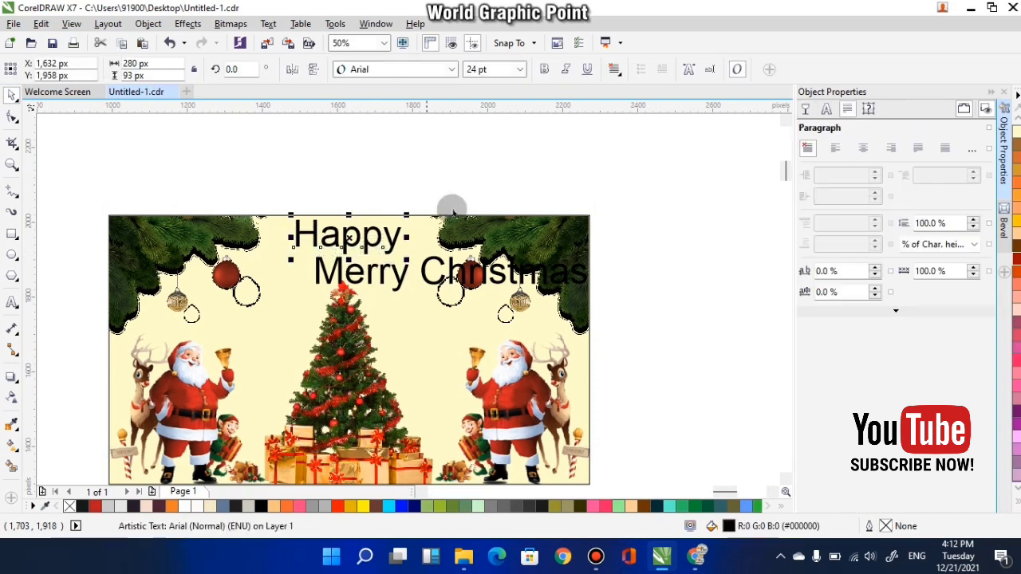
- Set "Happy" in the Miraculous&Christmas font and re-centre it horizontally on the banner
left_click(452, 70)
left_click(399, 104)
scroll(367, 233, "up", 2)
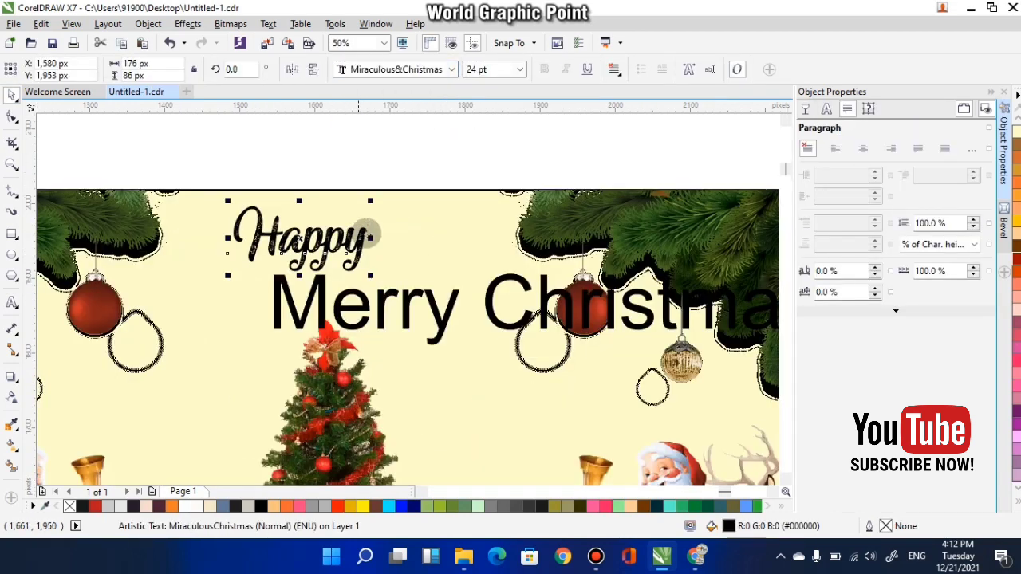
left_click(410, 210, "shift")
key("c")
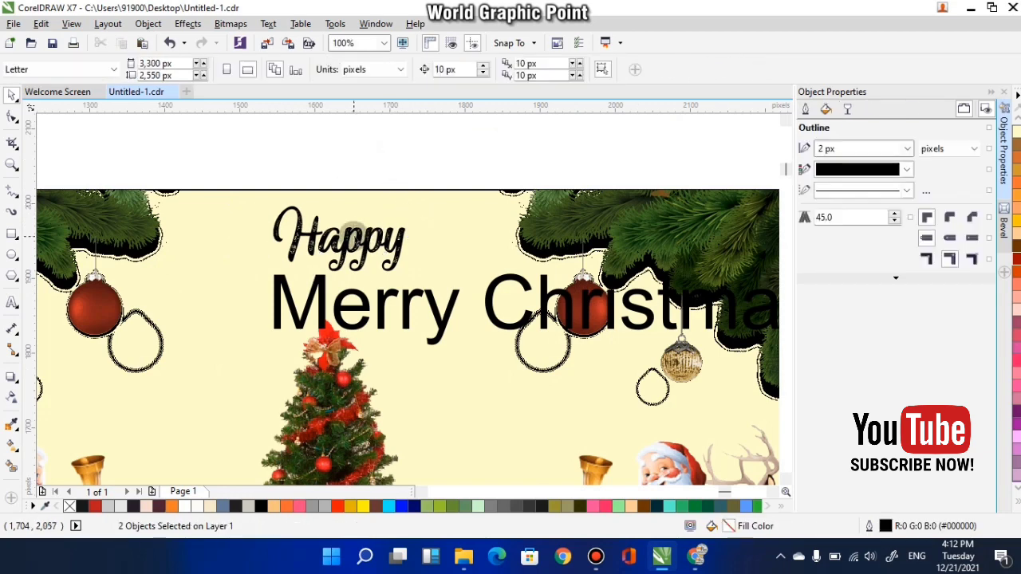
- Raise "Happy" 10 px and fill it with dark red #990000
left_click(359, 225)
key("Up")
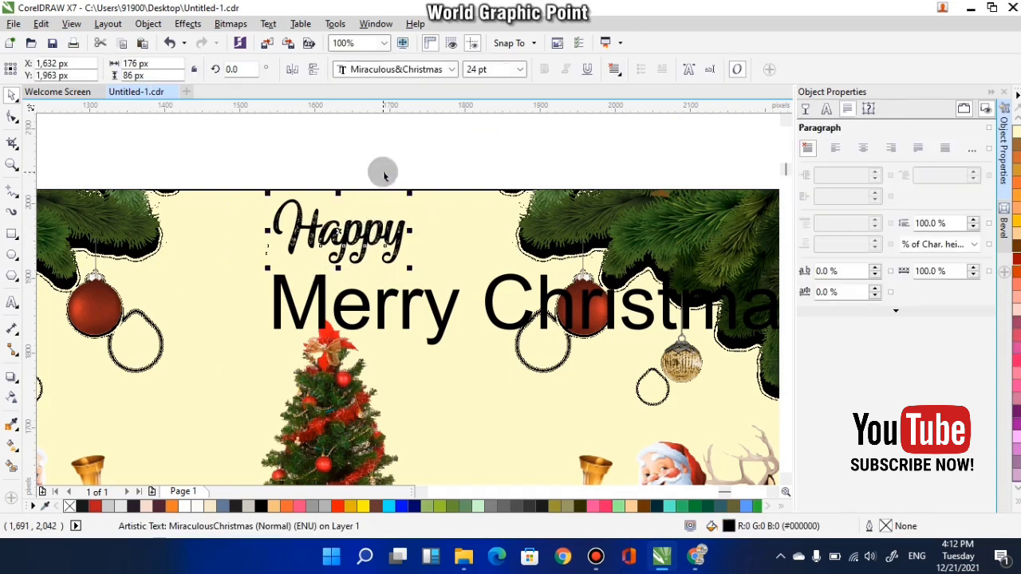
left_click(1015, 259)
left_click(433, 156)
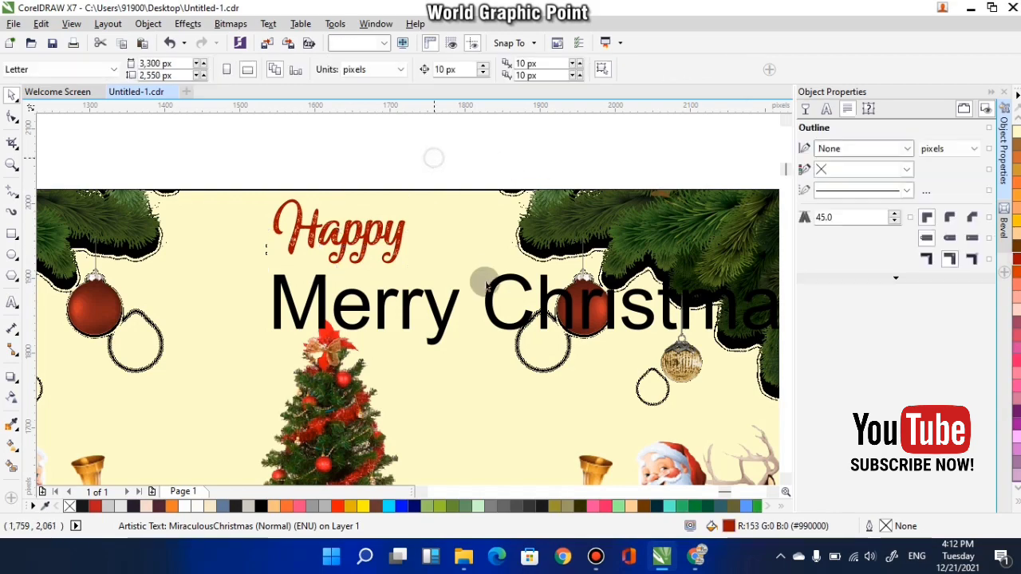
scroll(367, 227, "down", 2)
scroll(384, 251, "up", 2)
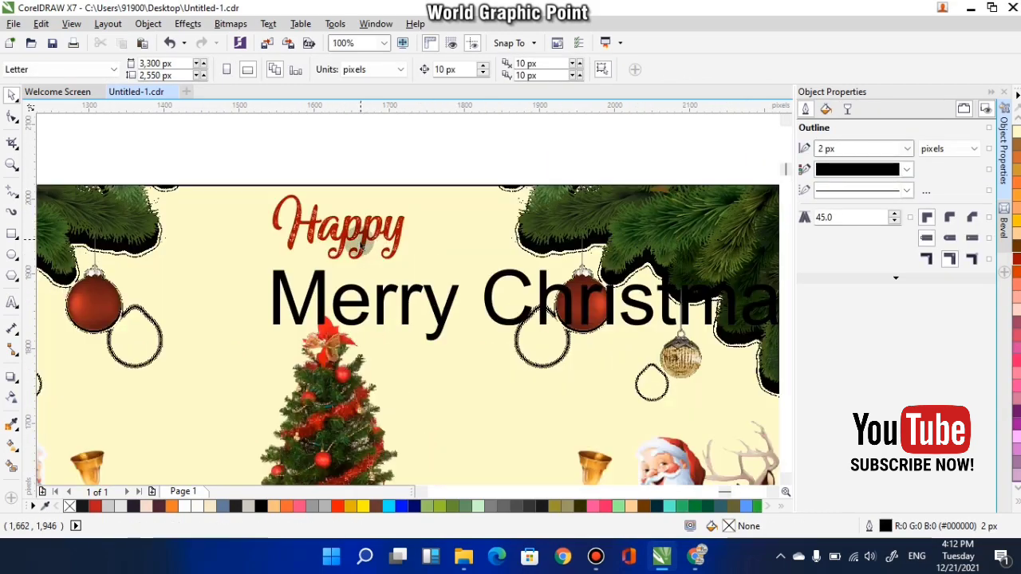
scroll(359, 246, "down", 2)
scroll(357, 235, "up", 2)
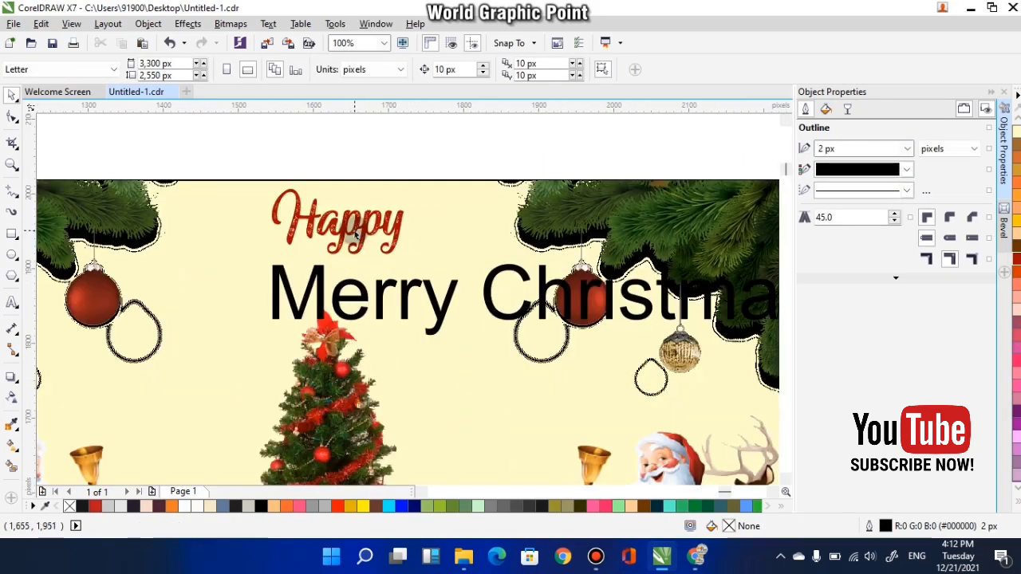
- Set "Merry Christmas" in the Miraculous&Christmas font and centre it horizontally beneath "Happy"
left_click(378, 280)
left_click(451, 69)
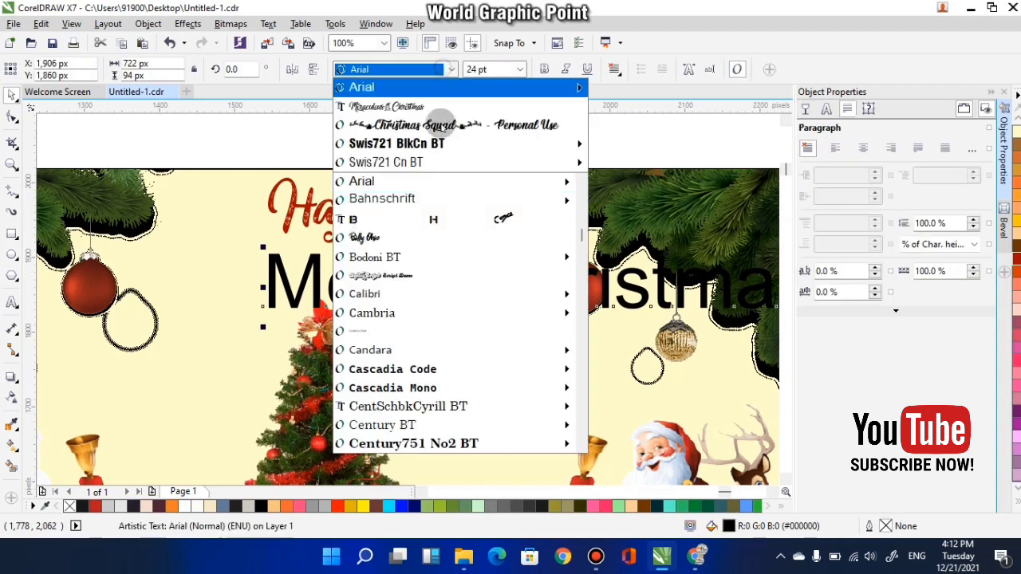
left_click(407, 107)
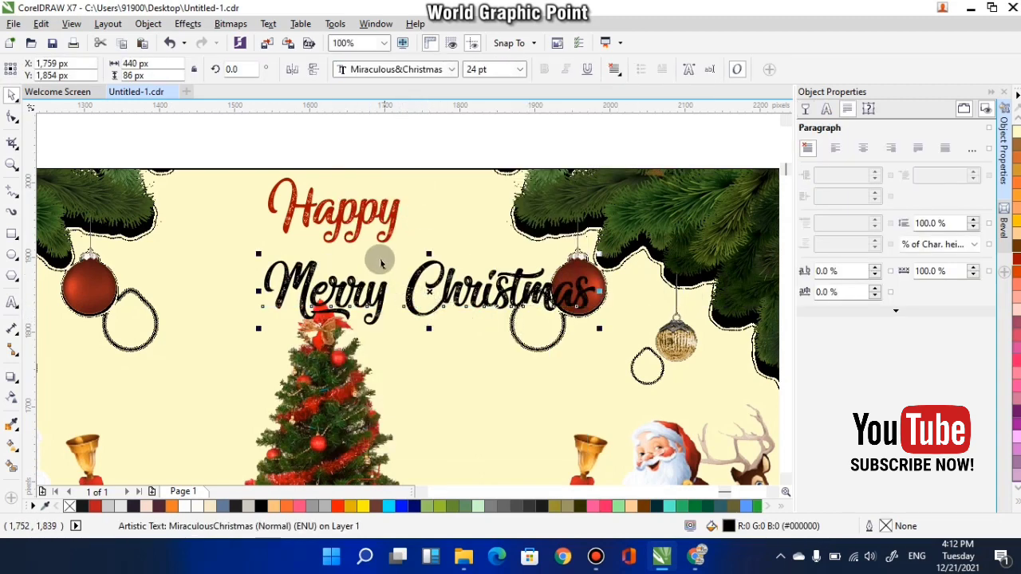
left_click(339, 227, "shift")
key("c")
left_click(382, 141)
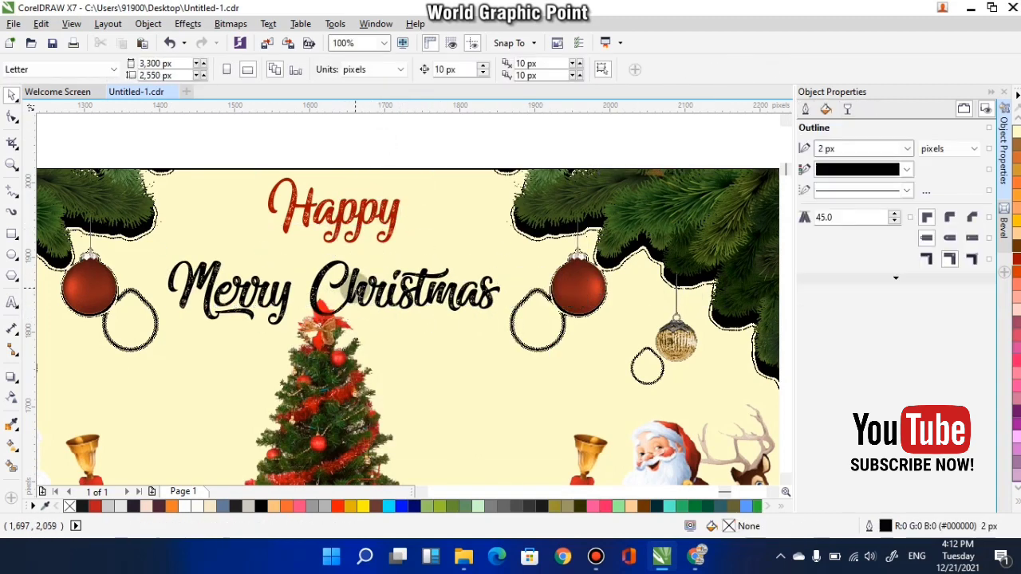
- Raise "Merry Christmas" 20 px and shrink it around its centre to about 332 px wide
left_click(352, 285)
key("Up")
key("Up")
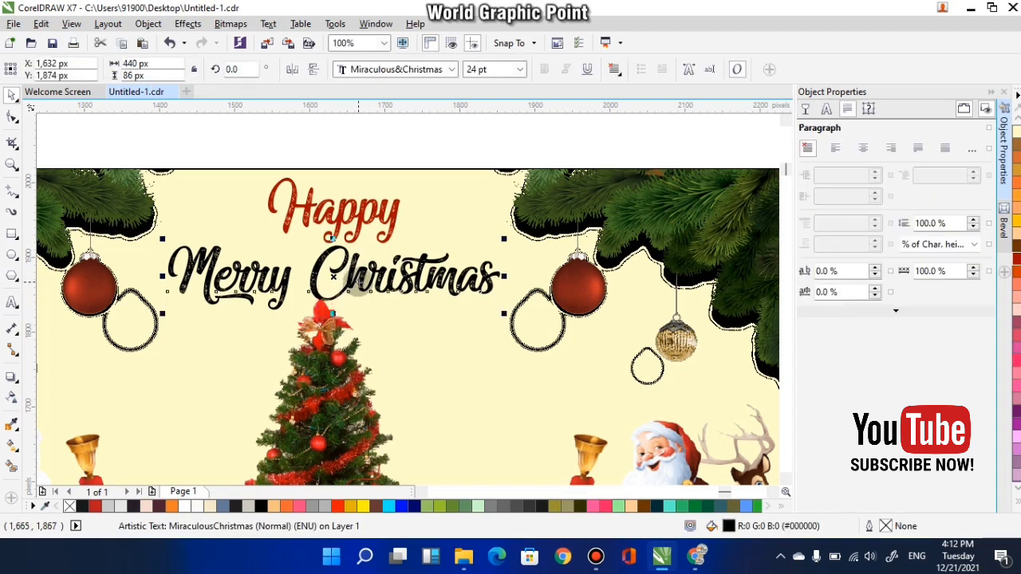
scroll(437, 273, "up", 2)
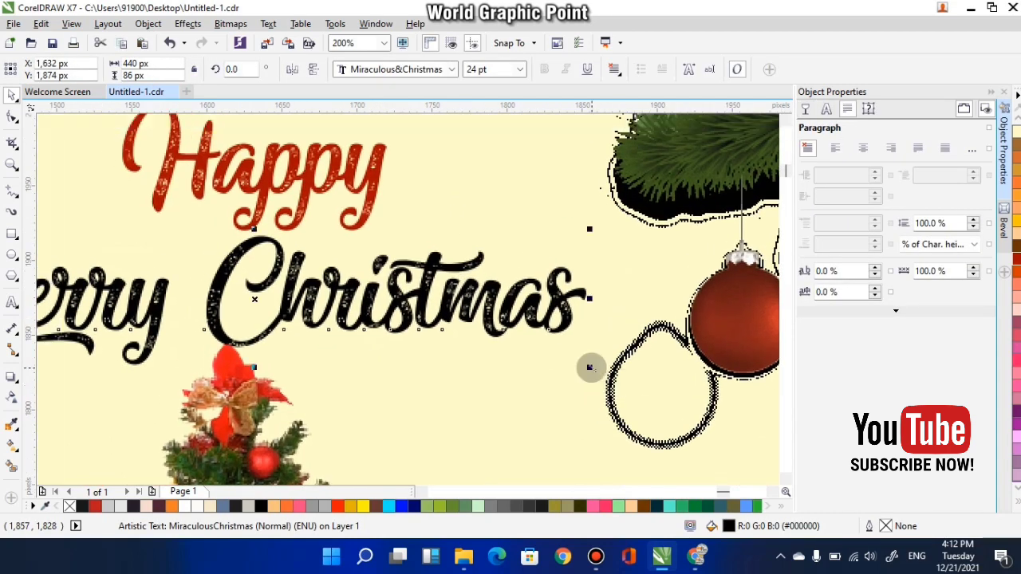
left_click_drag(581, 366, 512, 354)
left_click(513, 353)
scroll(513, 354, "down", 1)
scroll(437, 336, "up", 1)
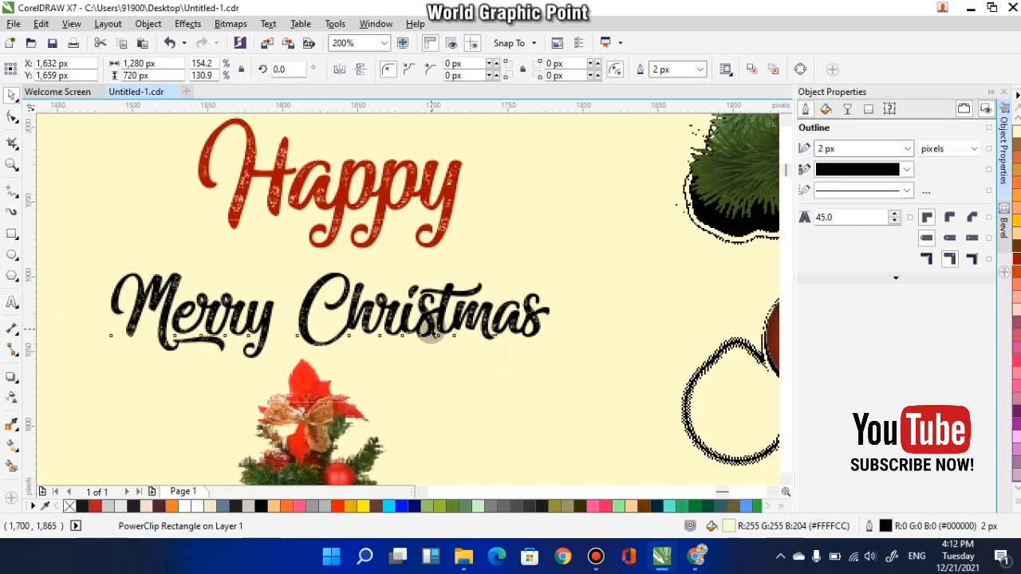
left_click(430, 335)
mouse_move(560, 367)
left_mouse_down()
mouse_move(586, 385)
mouse_move(577, 372)
left_mouse_up()
scroll(406, 338, "down", 2)
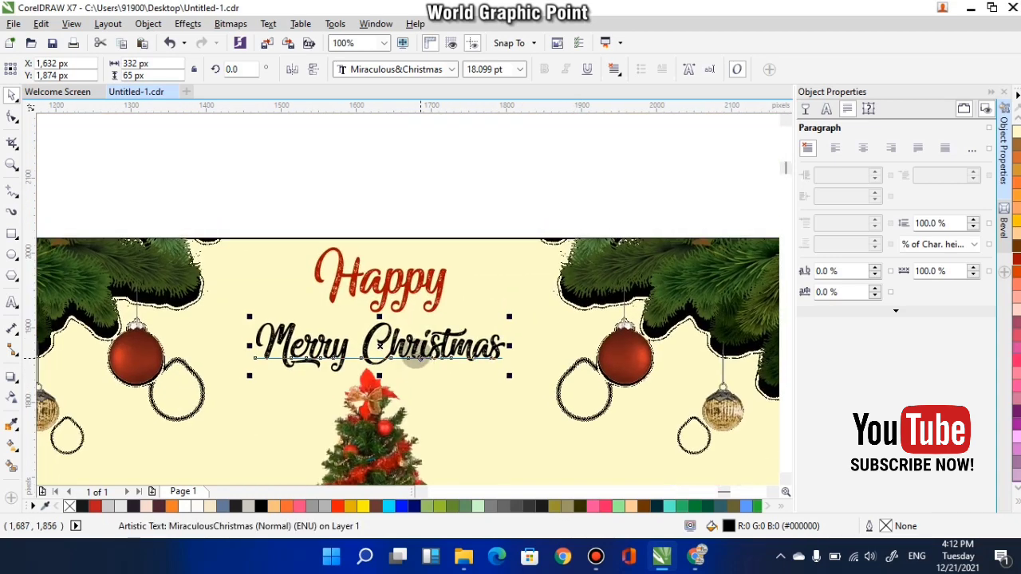
- Shrink "Happy" slightly around its centre and raise "Merry Christmas" 10 px
left_click(383, 310)
left_click_drag(451, 318, 443, 313)
left_click(403, 357)
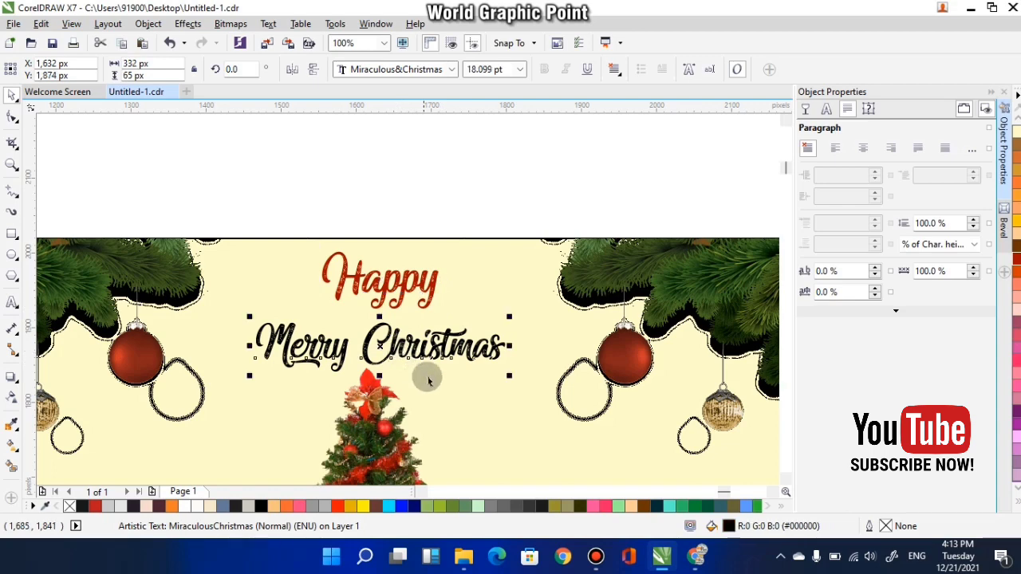
key("Up")
left_click(450, 209)
scroll(379, 342, "down", 1)
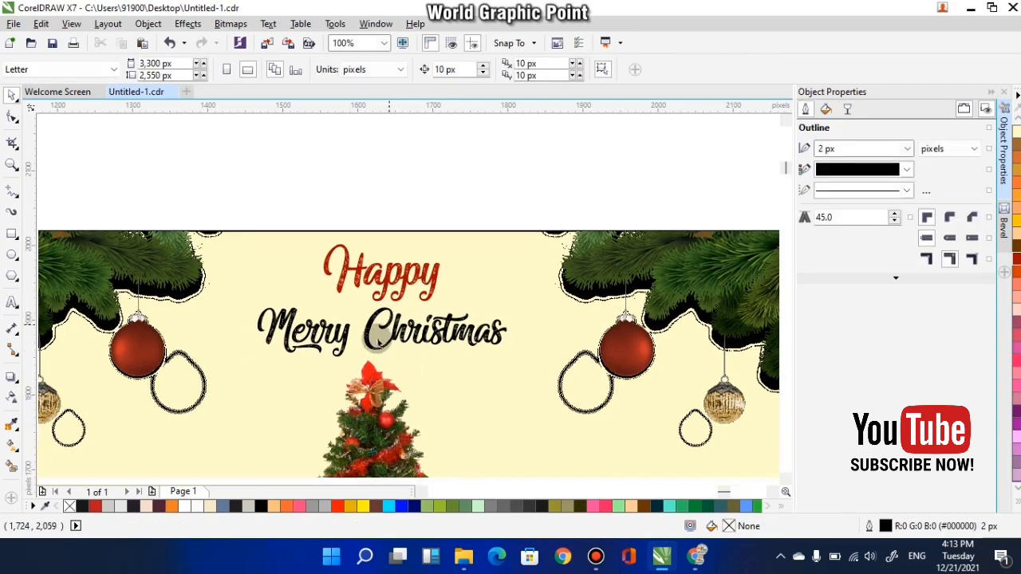
- Fill the "Merry Christmas" text with dark red #990000
left_click(368, 334)
left_click(1017, 259)
left_click(492, 175)
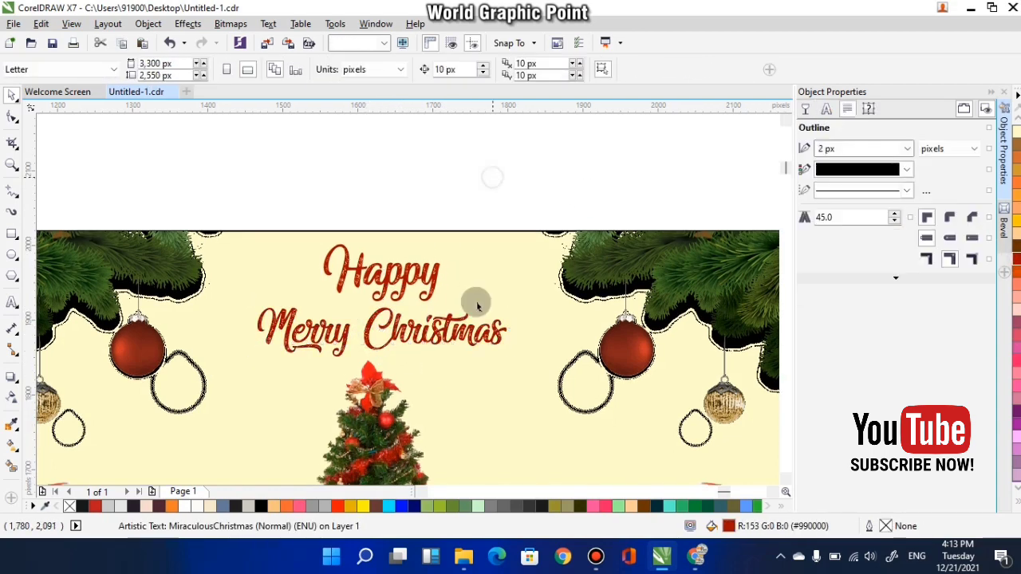
- Enlarge both greeting lines together around their centre to about 398 × 178 px, keeping them centred at Y 1,926 px
scroll(441, 255, "down", 1)
scroll(441, 255, "down", 2)
left_click_drag(335, 205, 526, 299)
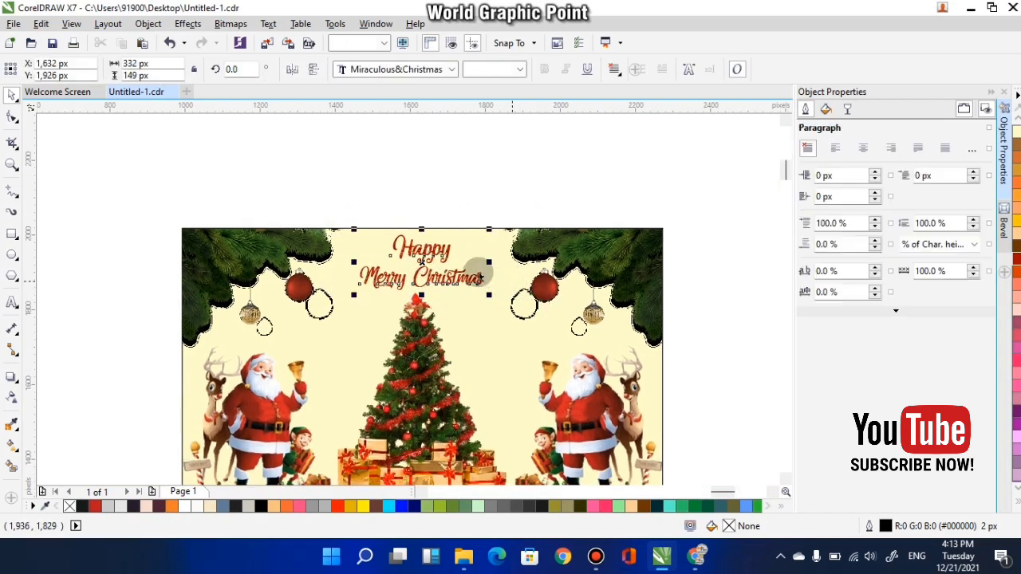
scroll(472, 279, "up", 2)
key("Up")
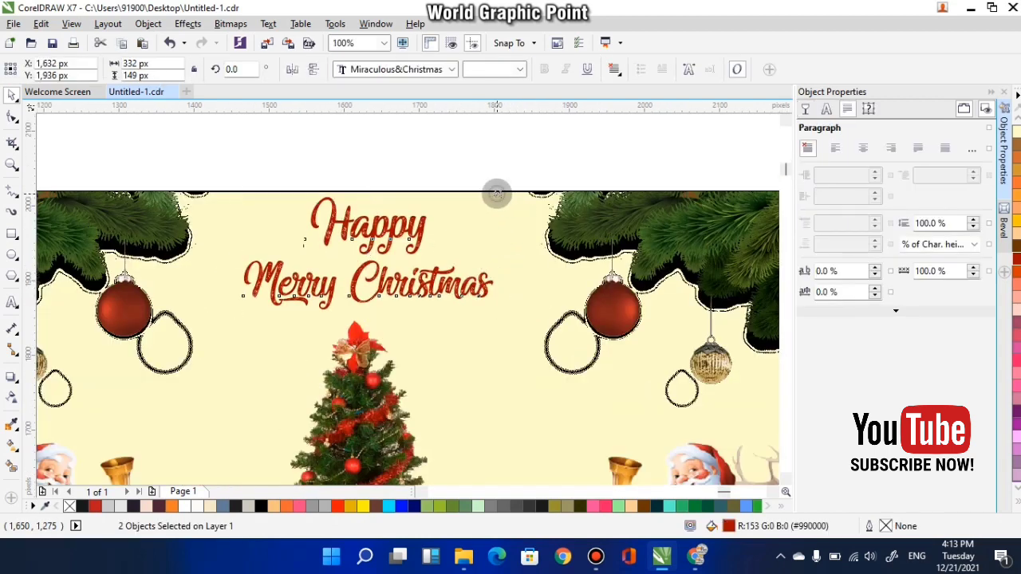
left_click_drag(496, 194, 520, 183)
key("Down")
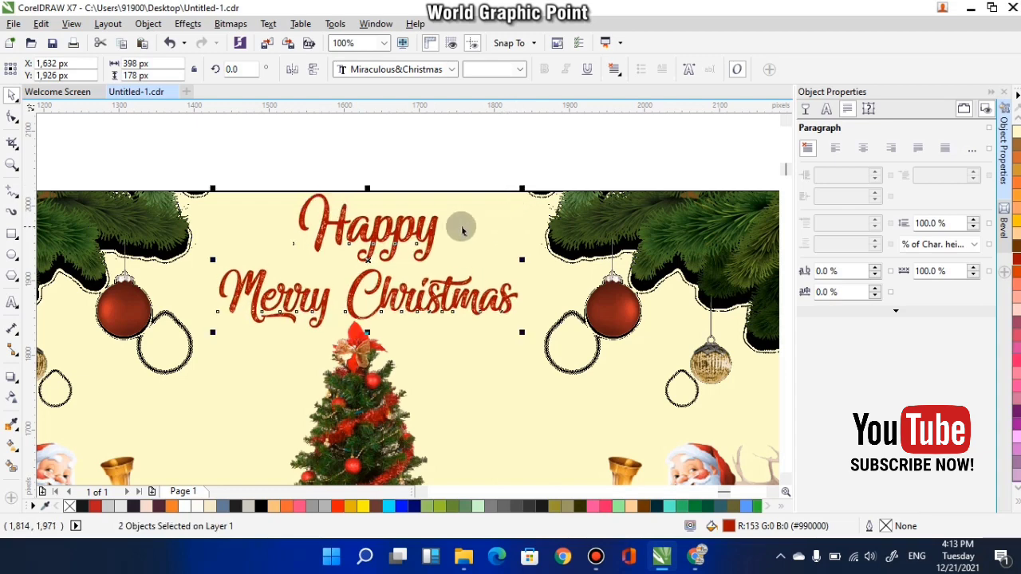
- Try to PowerClip both red greeting lines inside the cream banner rectangle
left_click(394, 166)
scroll(271, 210, "down", 2)
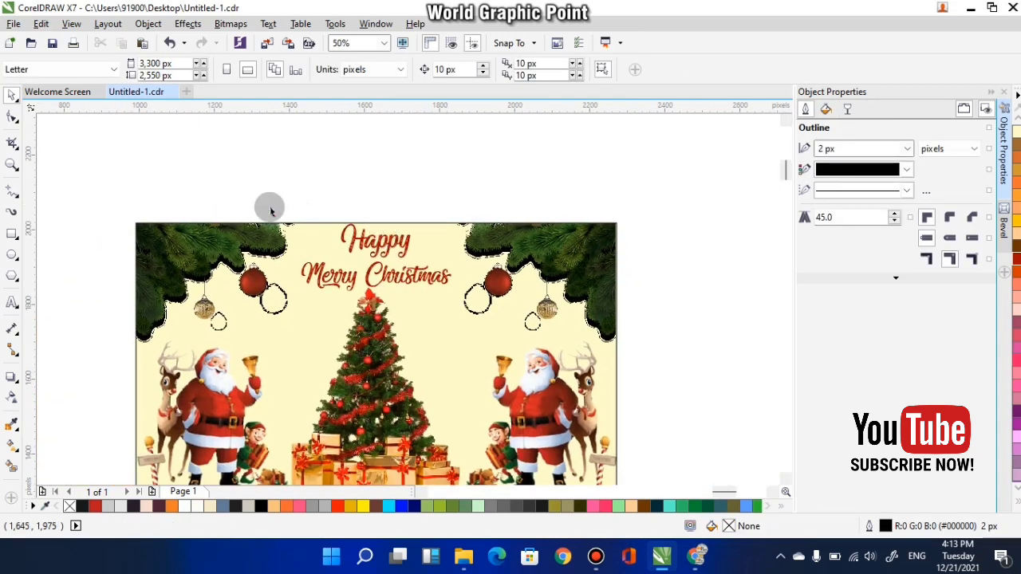
left_click_drag(270, 210, 457, 296)
right_click(435, 212)
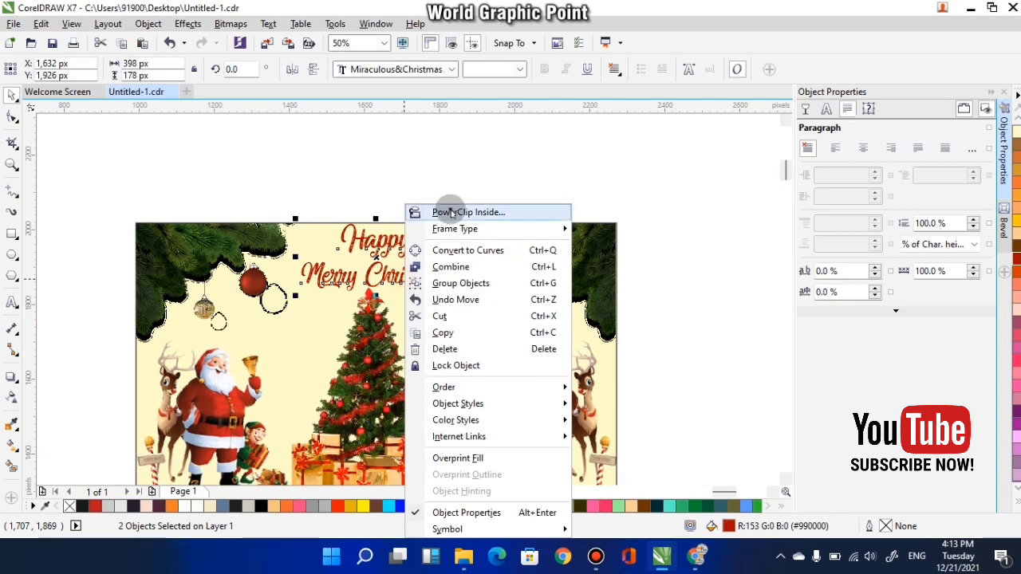
left_click(451, 212)
left_click(443, 227)
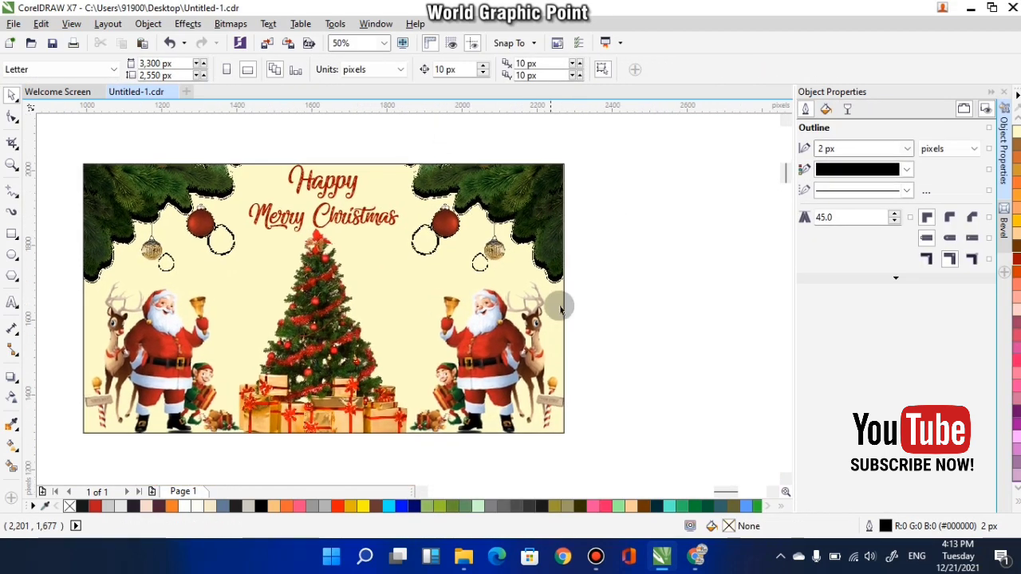
- Remove the outline from the cream banner rectangle and select the whole artwork, including both greeting lines
left_click(563, 313)
right_click(70, 506)
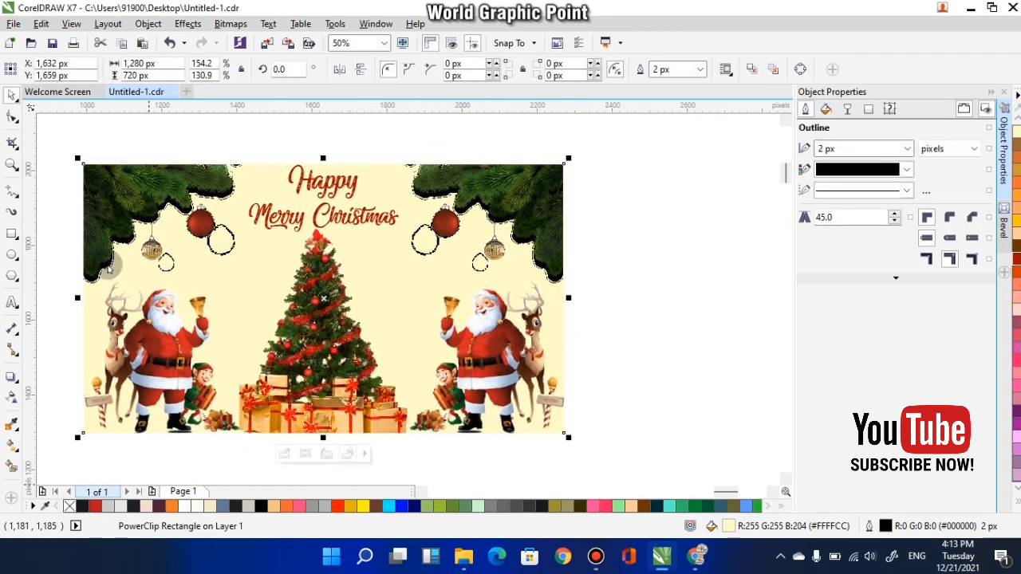
key("ctrl+a")
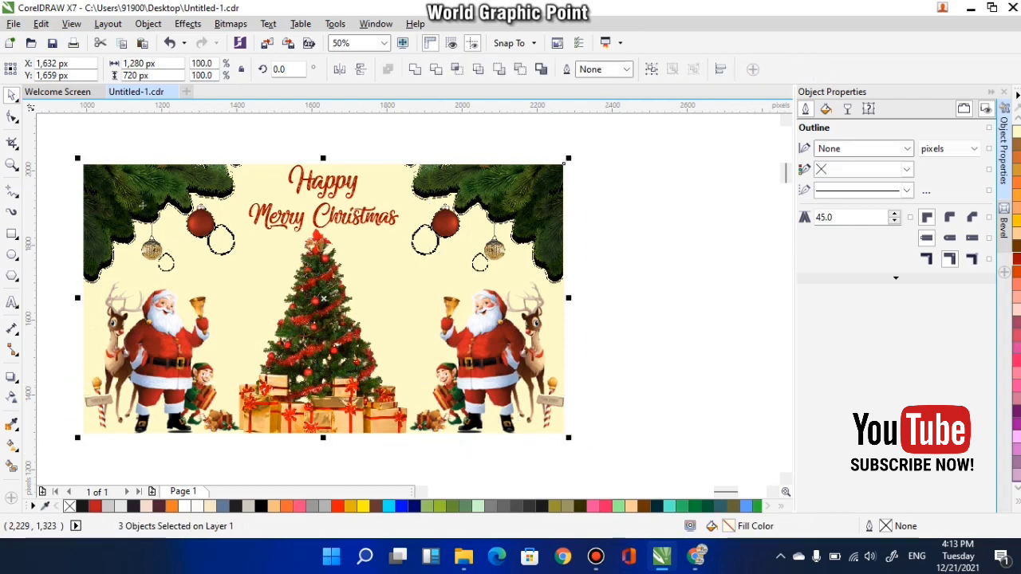
left_click(13, 23)
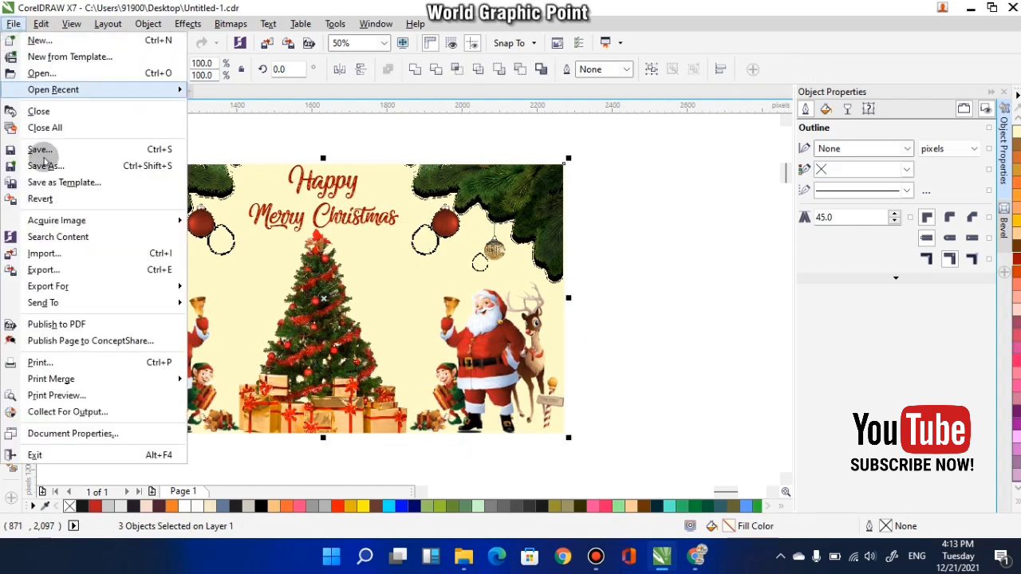
left_click(44, 254)
left_click(725, 412)
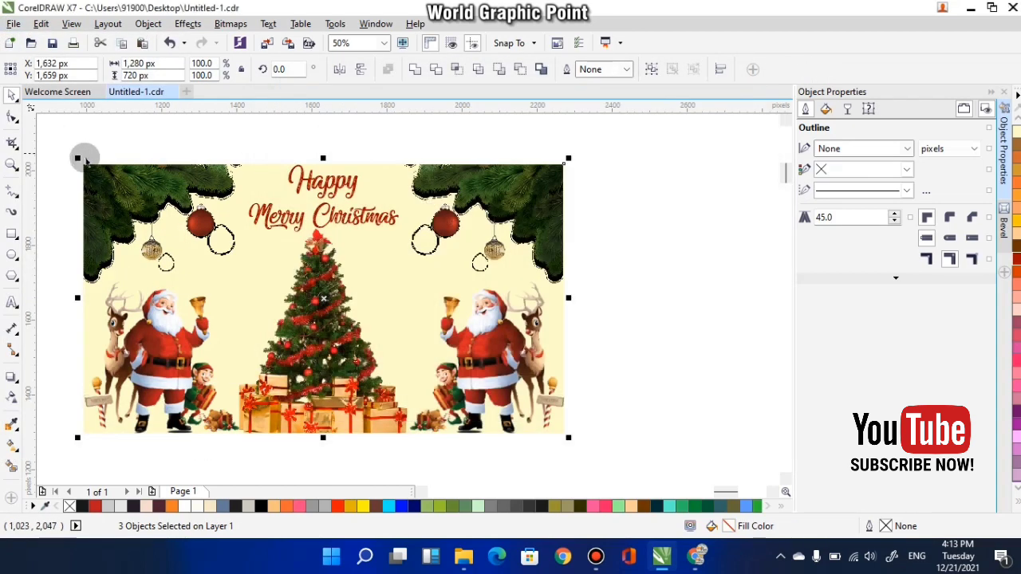
- Export the selected banner artwork to the DESIGN folder as a JPEG bitmap named "cr"
left_click(13, 23)
left_click(44, 270)
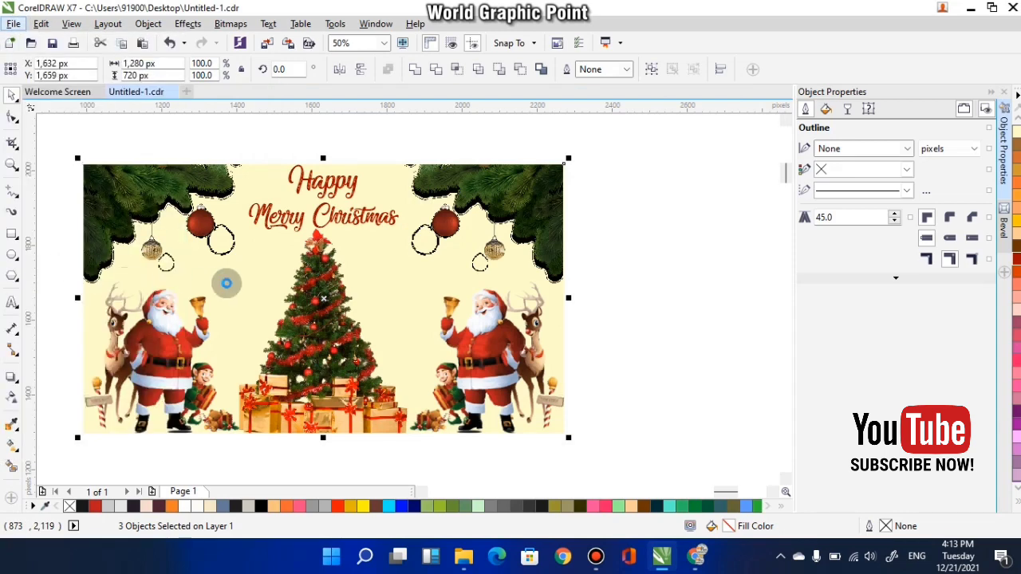
type("cr")
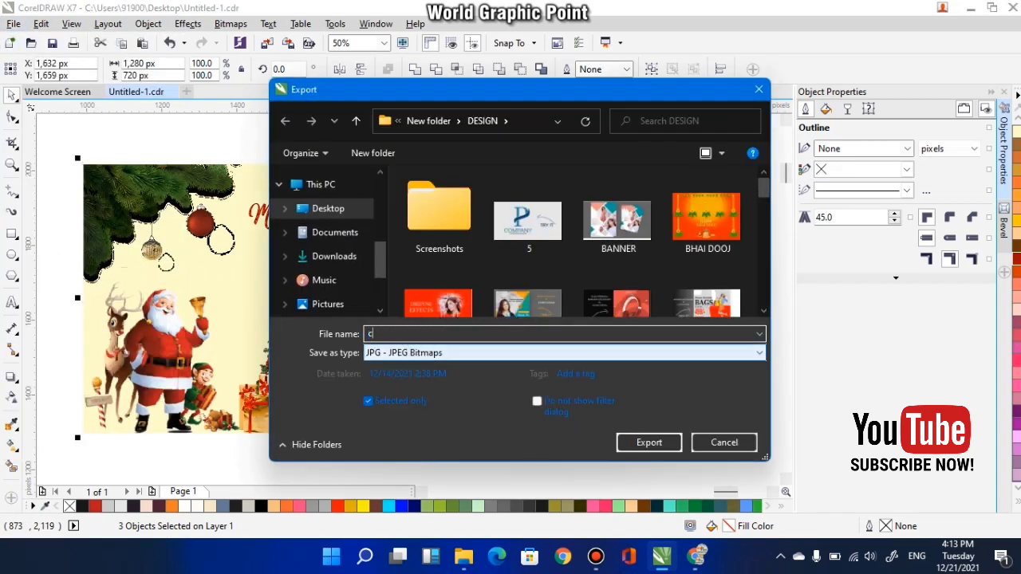
left_click(648, 446)
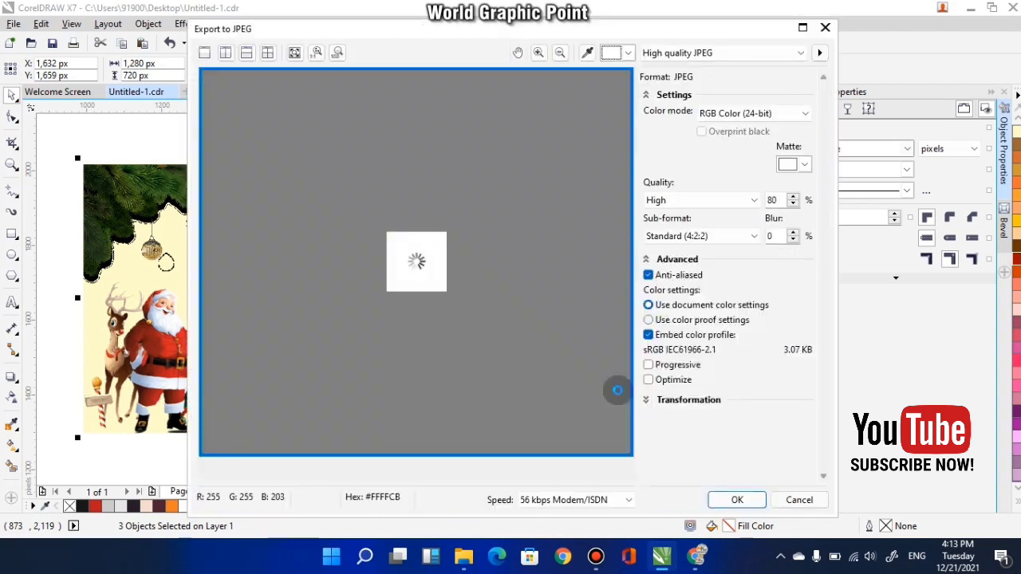